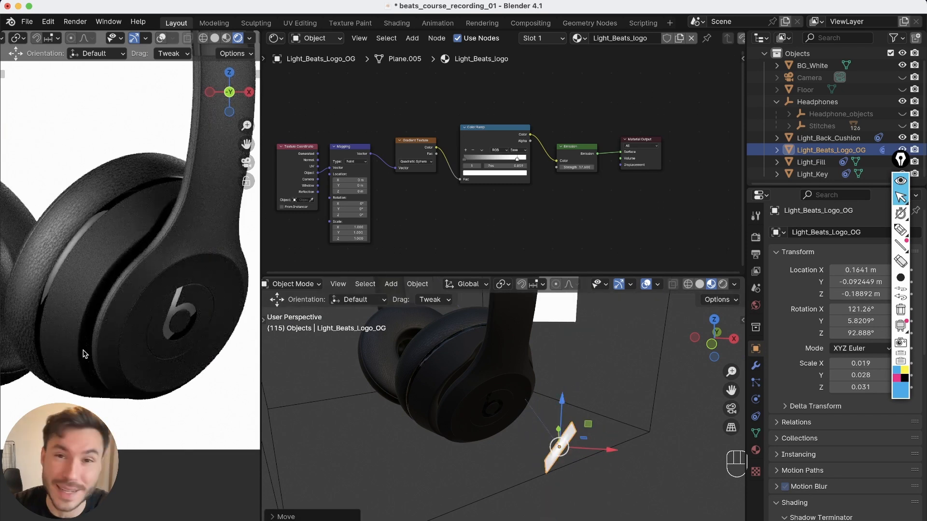
# Compare the rendered headphones preview with the reference product photo of the Beats headphones
pyautogui.keyDown('alt'); pyautogui.moveTo(182, 429); pyautogui.dragTo(211, 382, button='right'); pyautogui.keyUp('alt')
pyautogui.keyDown('alt'); pyautogui.moveTo(175, 336); pyautogui.dragTo(172, 381, button='middle'); pyautogui.keyUp('alt')
pyautogui.keyDown('alt'); pyautogui.moveTo(155, 236); pyautogui.dragTo(141, 267, button='right'); pyautogui.keyUp('alt')
pyautogui.keyDown('alt'); pyautogui.moveTo(141, 267); pyautogui.dragTo(141, 198, button='middle'); pyautogui.keyUp('alt')
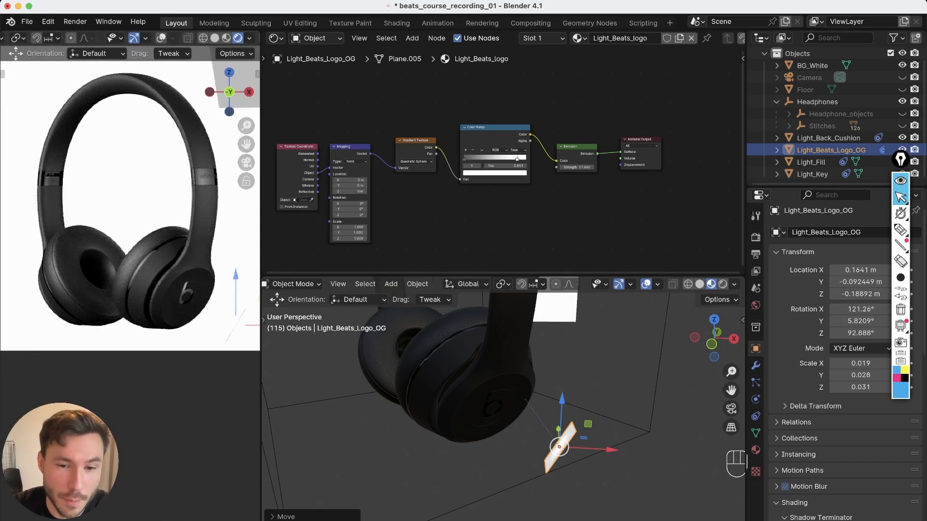
pyautogui.press('super+Tab')
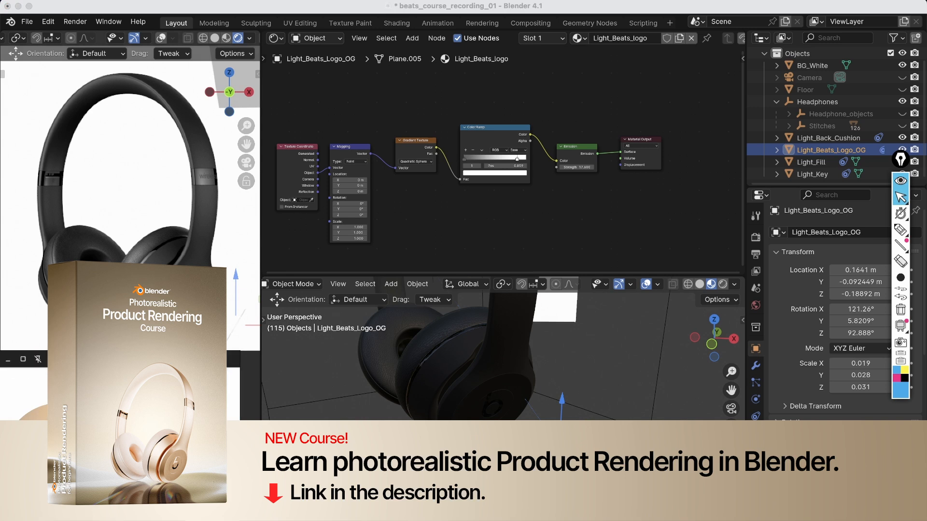
pyautogui.moveTo(172, 358); pyautogui.dragTo(360, 260)
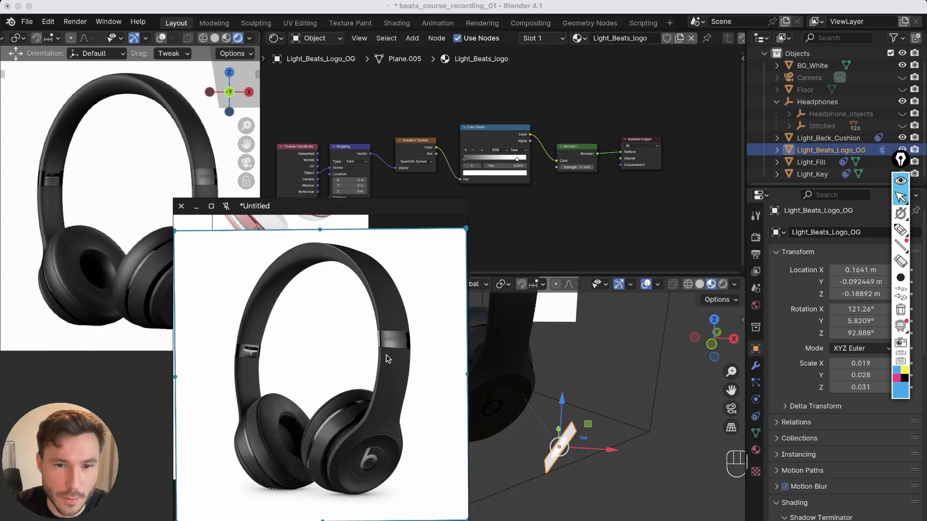
pyautogui.moveTo(324, 265); pyautogui.dragTo(399, 156)
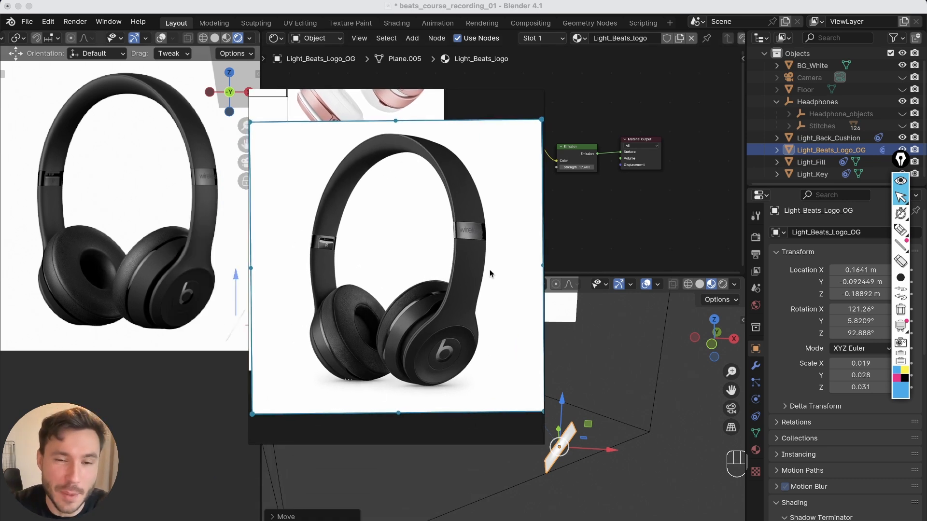
pyautogui.moveTo(437, 272); pyautogui.dragTo(399, 311, button='right')
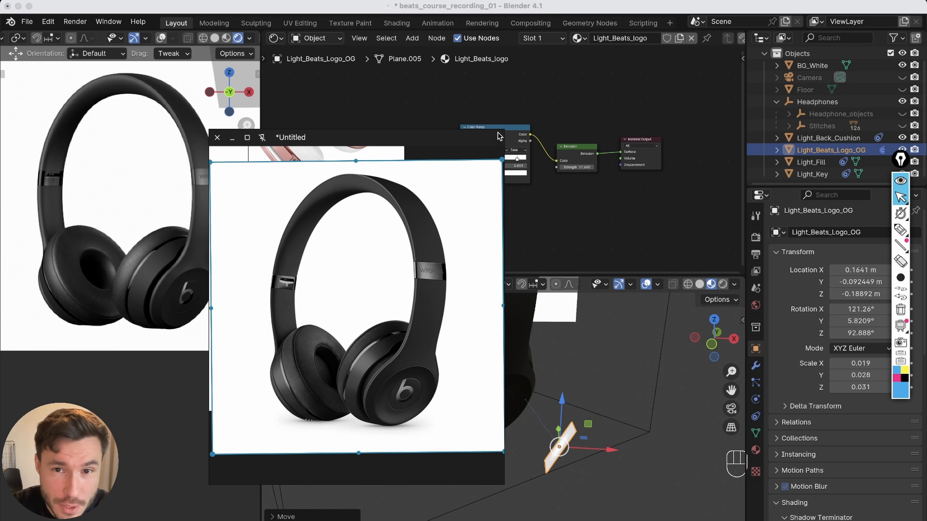
pyautogui.moveTo(498, 136); pyautogui.dragTo(338, 383, button='right')
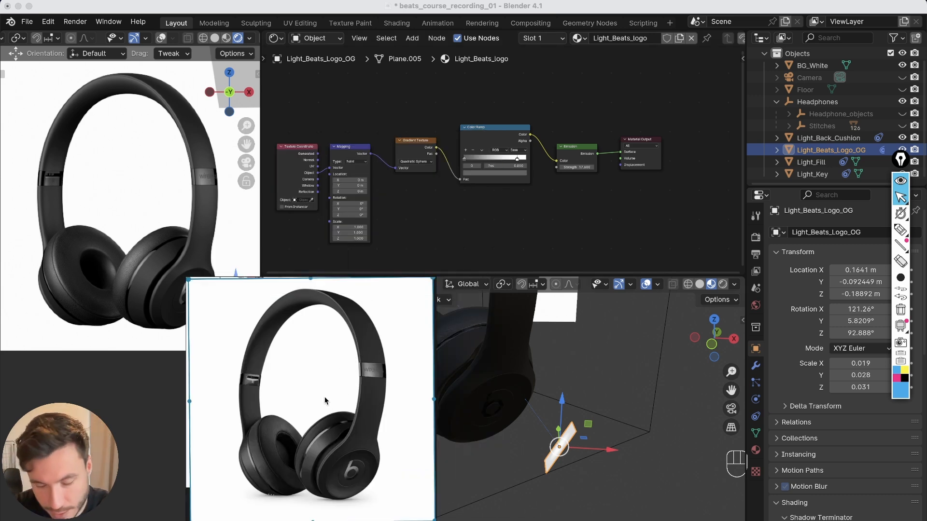
pyautogui.press('super+m')
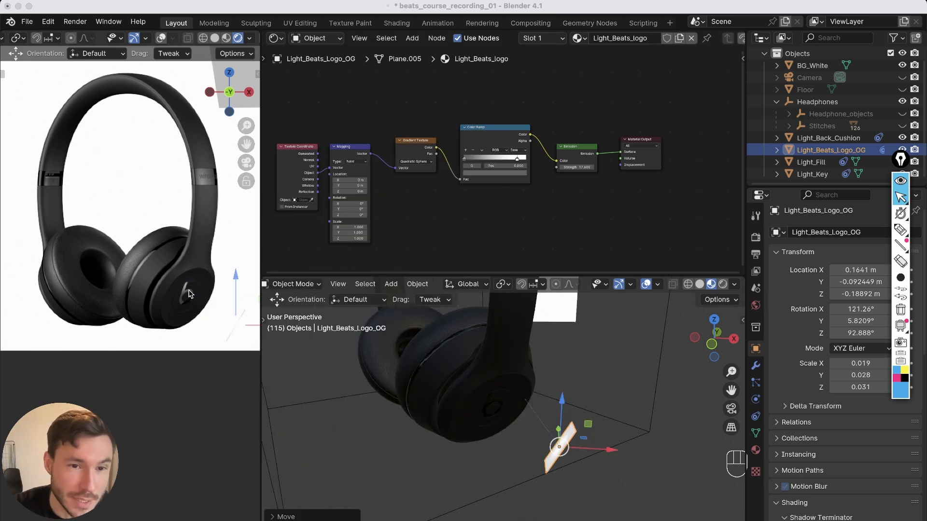
# Zoom into the earcup logo in the rendered preview to inspect its highlight, then reset the preview view
pyautogui.click(183, 295)
pyautogui.scroll(-10, 183, 295)
pyautogui.scroll(15, 219, 218)
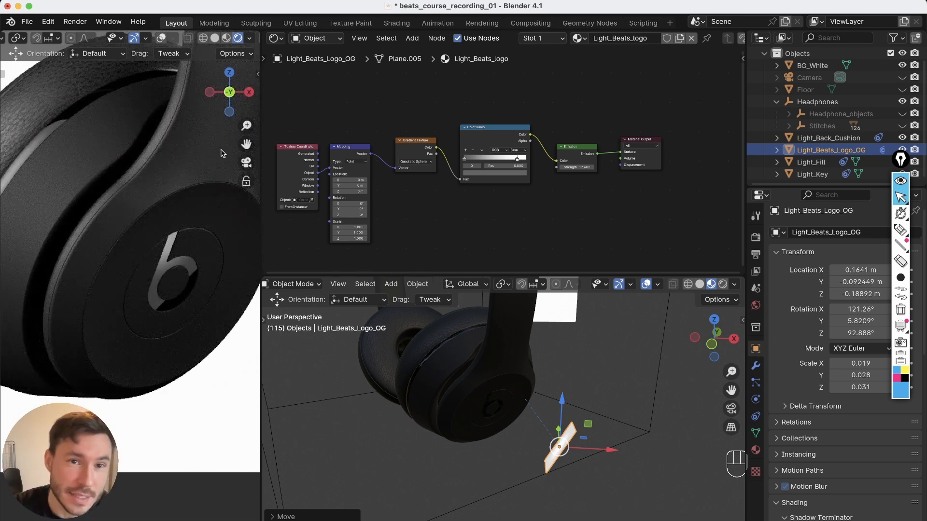
pyautogui.press('Home')
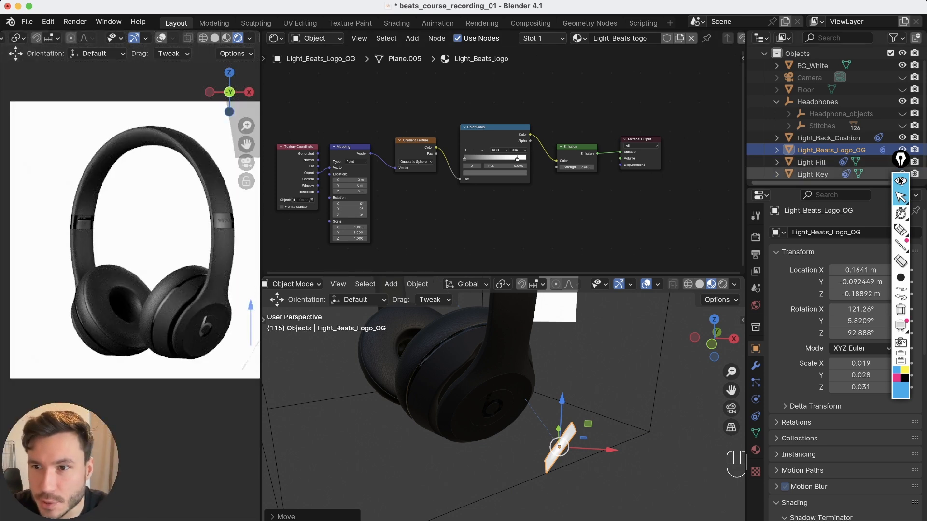
# Hide the Light_Beats_Logo_OG light
pyautogui.click(900, 159)
pyautogui.click(902, 150)
pyautogui.keyDown('alt'); pyautogui.moveTo(569, 410); pyautogui.dragTo(547, 432); pyautogui.keyUp('alt')
pyautogui.keyDown('alt'); pyautogui.moveTo(548, 432); pyautogui.dragTo(467, 383, button='right'); pyautogui.keyUp('alt')
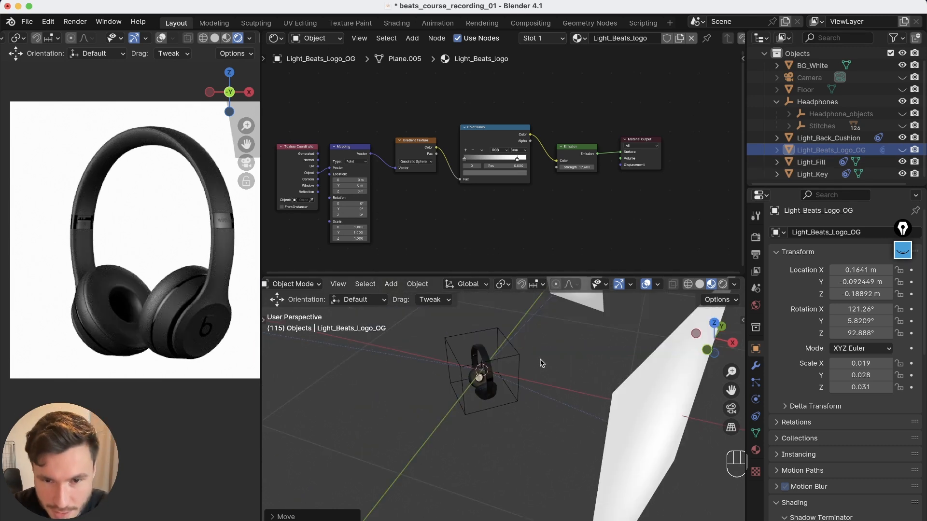
# Add an area light and scale it down to about 0.15
pyautogui.hotkey('shift', 'a')
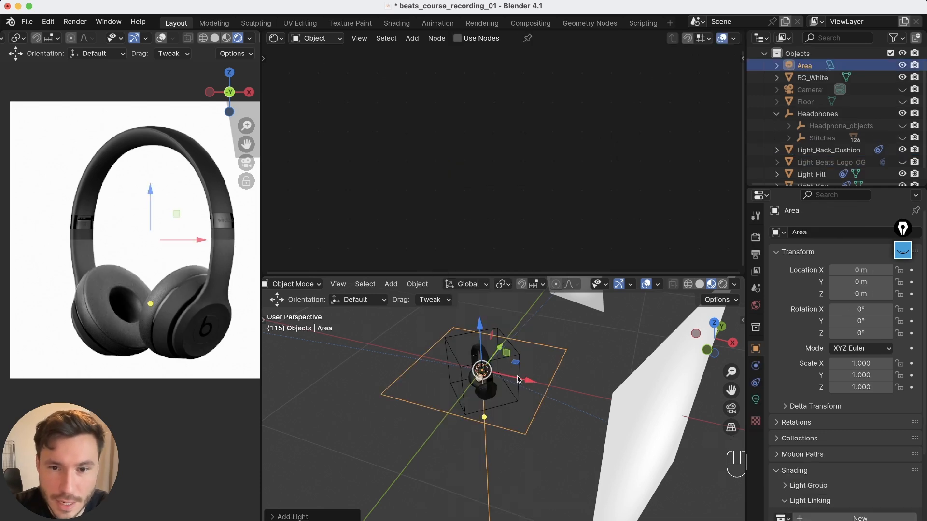
pyautogui.scroll(4, 517, 379)
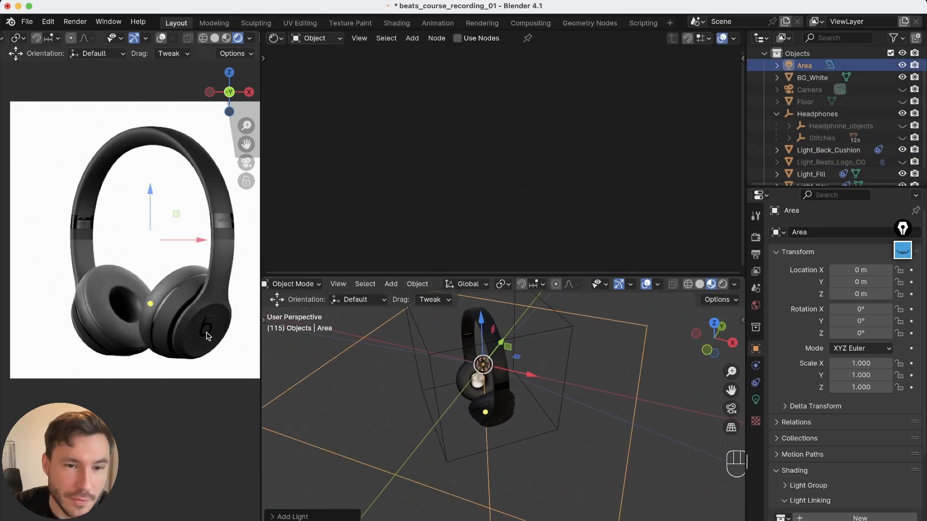
pyautogui.scroll(2, 193, 326)
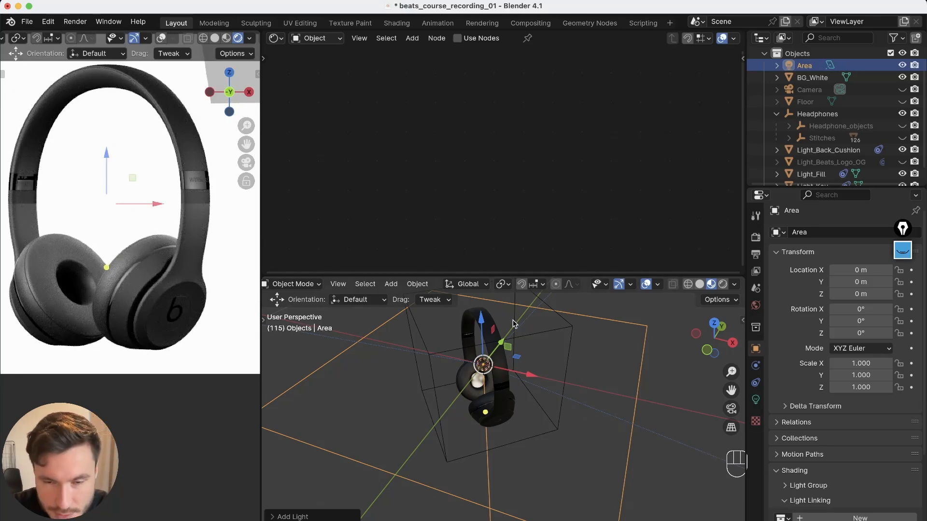
pyautogui.press('s')
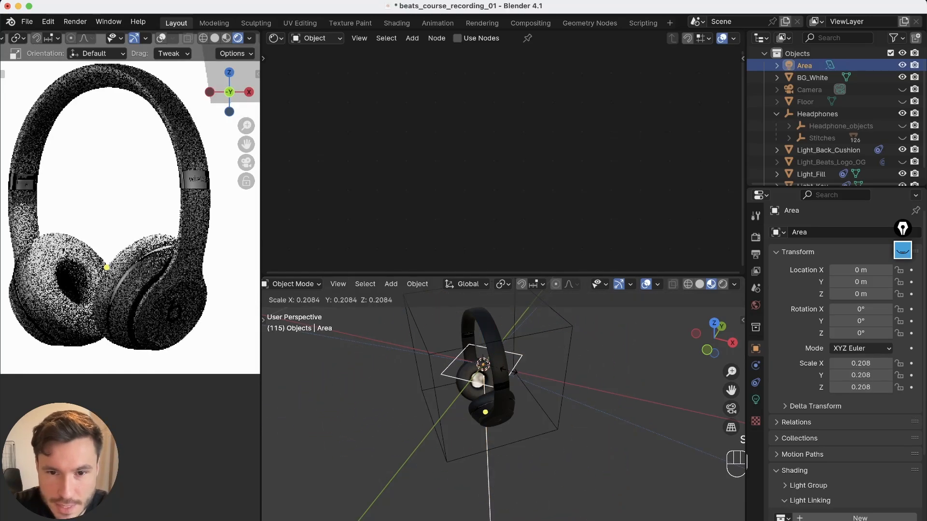
pyautogui.click(502, 370)
pyautogui.keyDown('alt'); pyautogui.moveTo(502, 371); pyautogui.dragTo(524, 362); pyautogui.keyUp('alt')
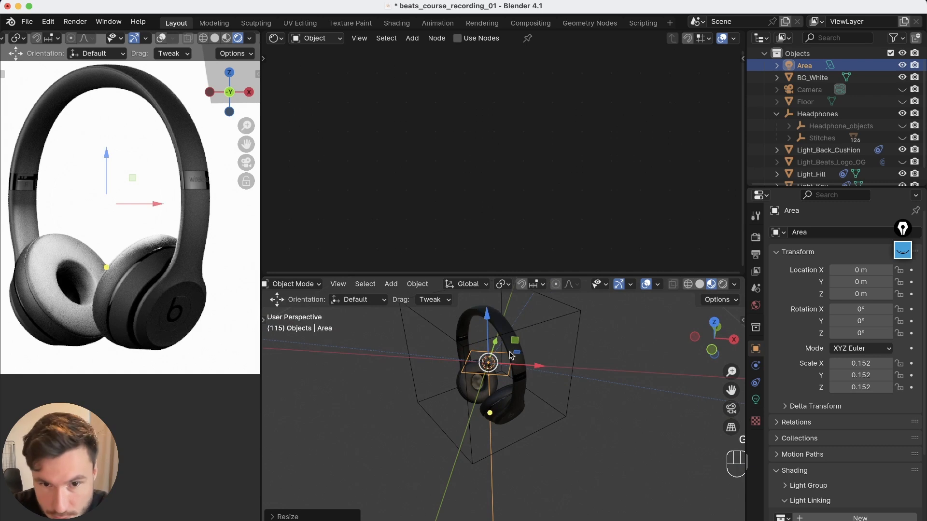
# Rotate the area light freely with trackball rotation to about 71°, 7°, 32°
pyautogui.press('g')
pyautogui.press('t')
pyautogui.press('r')
pyautogui.press('r')
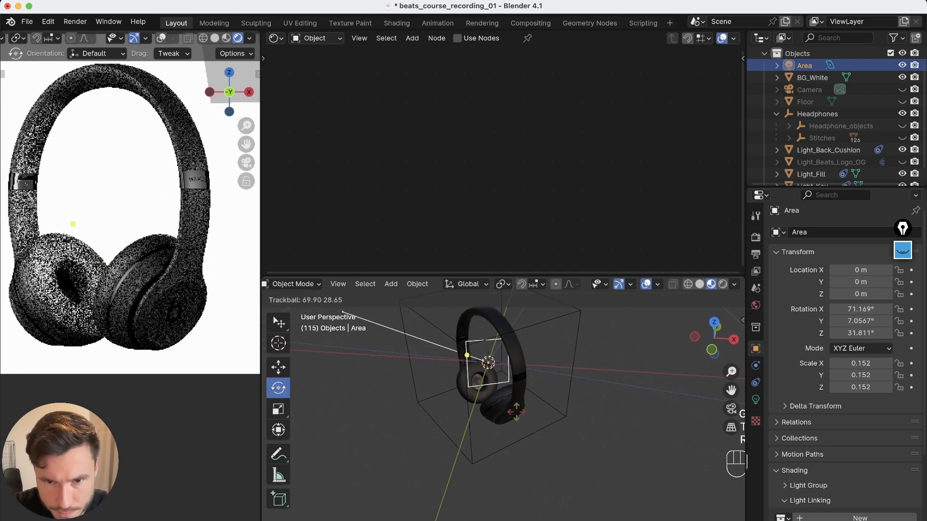
pyautogui.click(517, 419)
# Move and angle the area light beside the right earcup, at about X 0.18, Y -0.15, Z -0.22 m
pyautogui.press('g')
pyautogui.moveTo(516, 343); pyautogui.dragTo(556, 403)
pyautogui.keyDown('alt'); pyautogui.moveTo(622, 411); pyautogui.dragTo(545, 443); pyautogui.keyUp('alt')
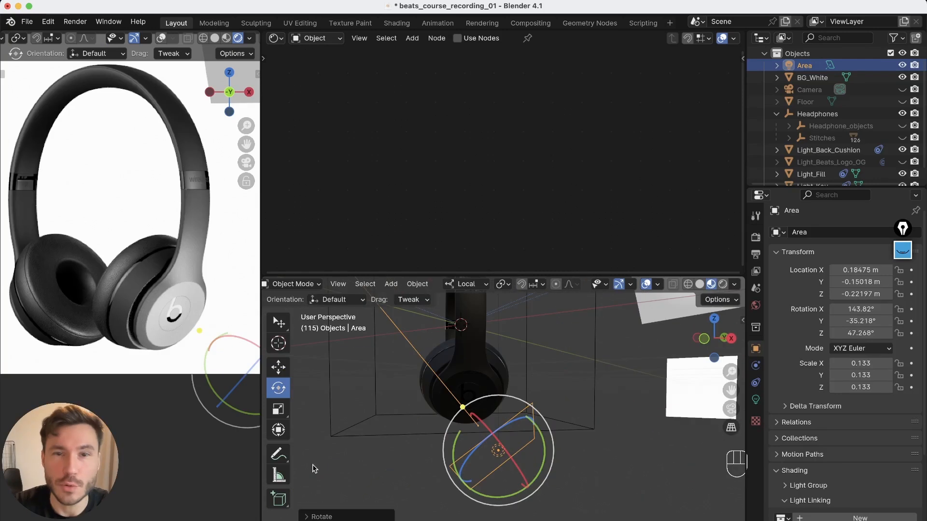
pyautogui.scroll(5, 185, 346)
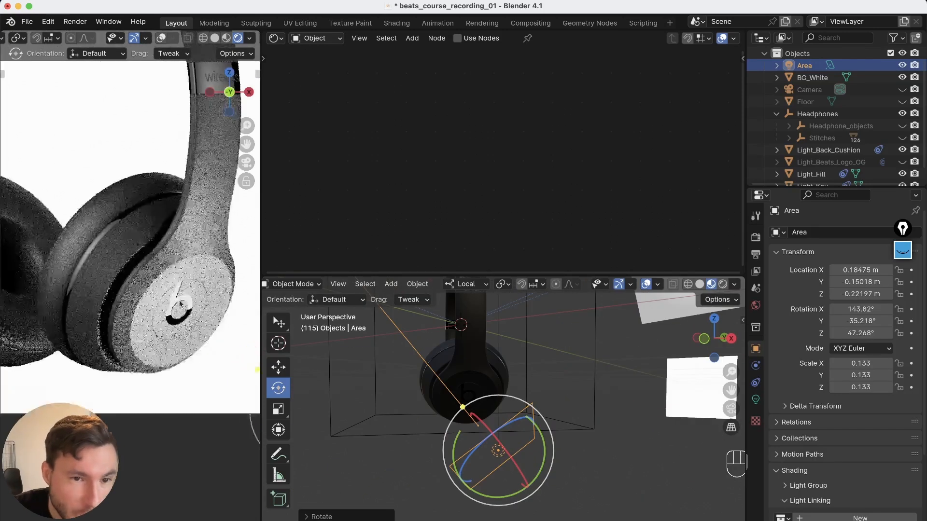
# Set the area light's power to 1 W
pyautogui.click(829, 65)
pyautogui.click(876, 318)
pyautogui.write('1')
pyautogui.press('Return')
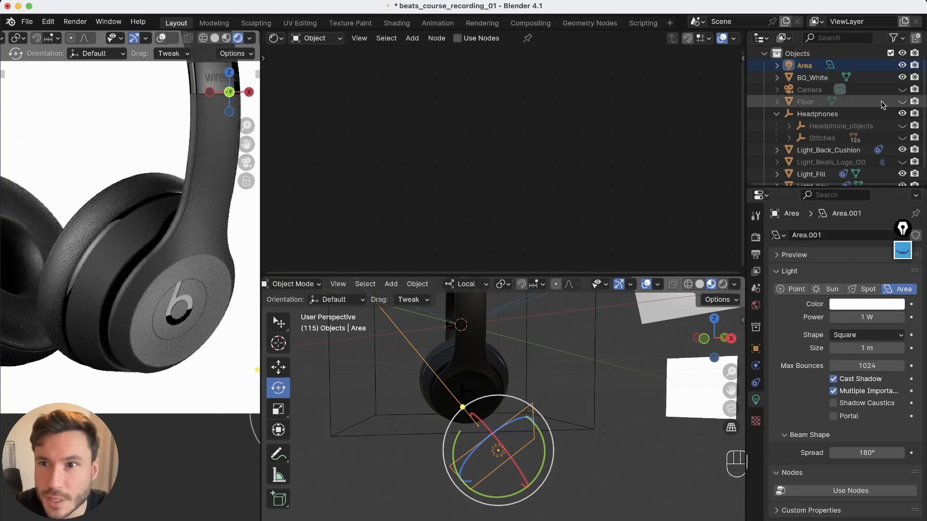
# Toggle the area light's visibility and compare the earcup logo in the render with the reference photo
pyautogui.click(901, 66)
pyautogui.click(901, 65)
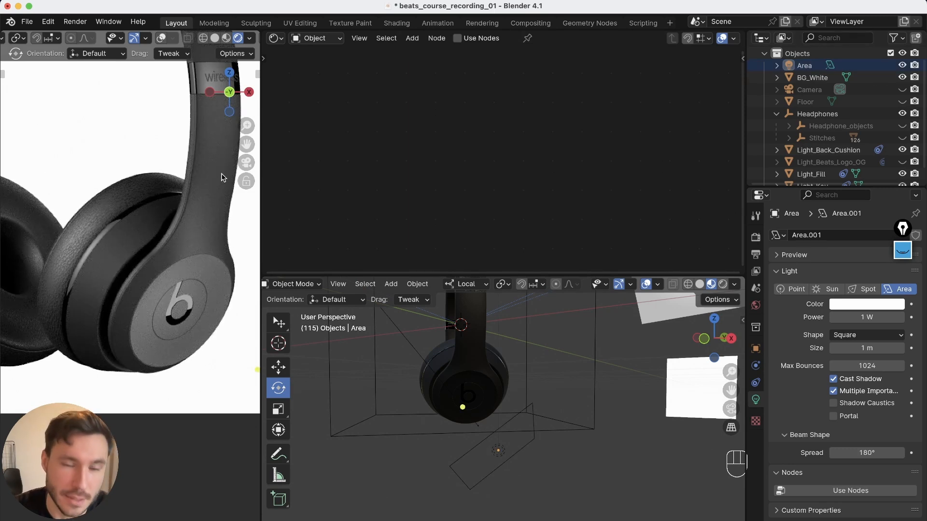
pyautogui.click(422, 520)
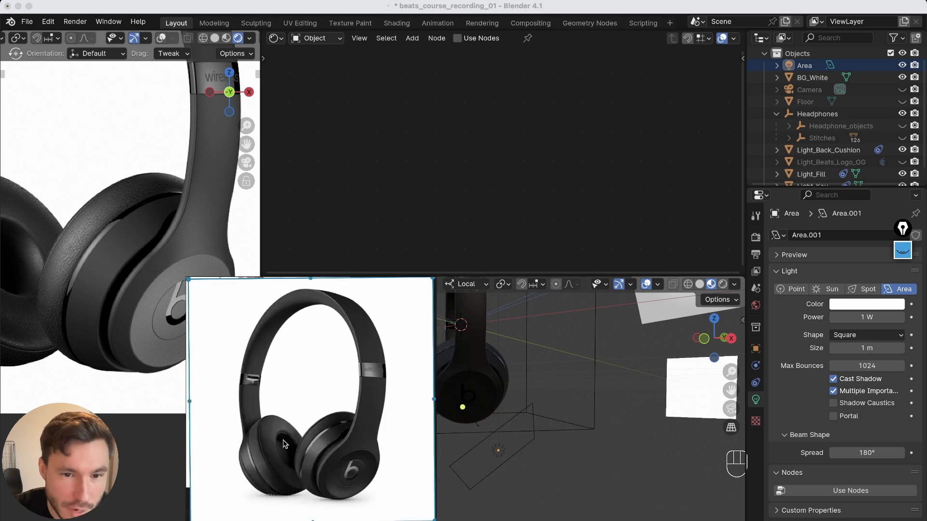
pyautogui.scroll(-8, 364, 483)
pyautogui.scroll(12, 364, 481)
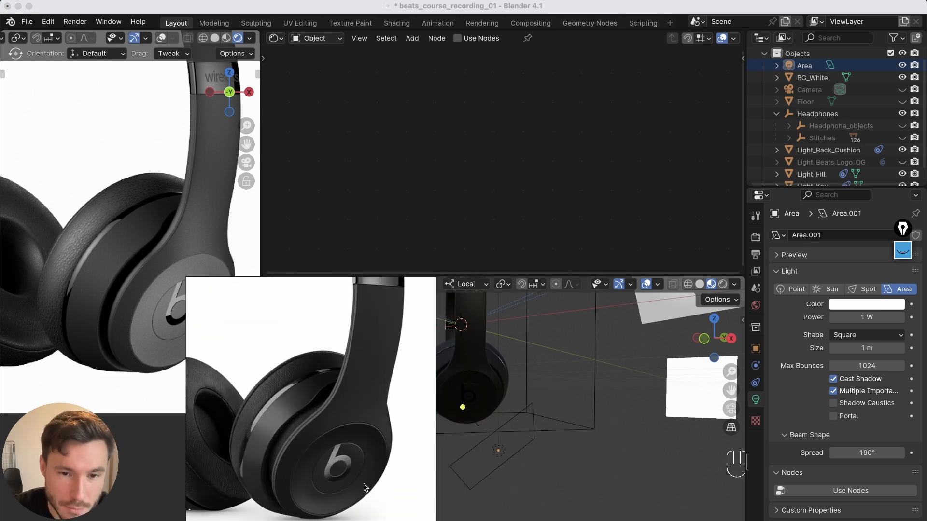
pyautogui.moveTo(345, 462); pyautogui.dragTo(351, 442, button='middle')
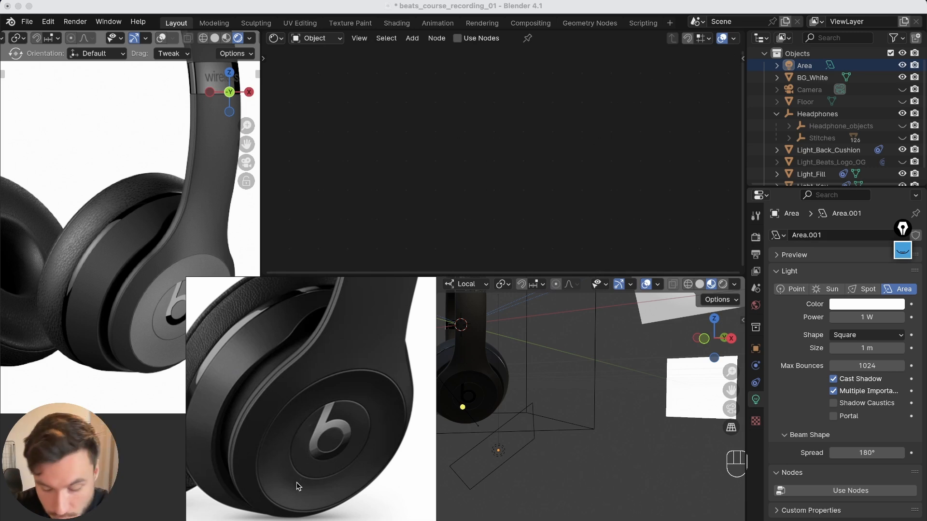
pyautogui.press('super+m')
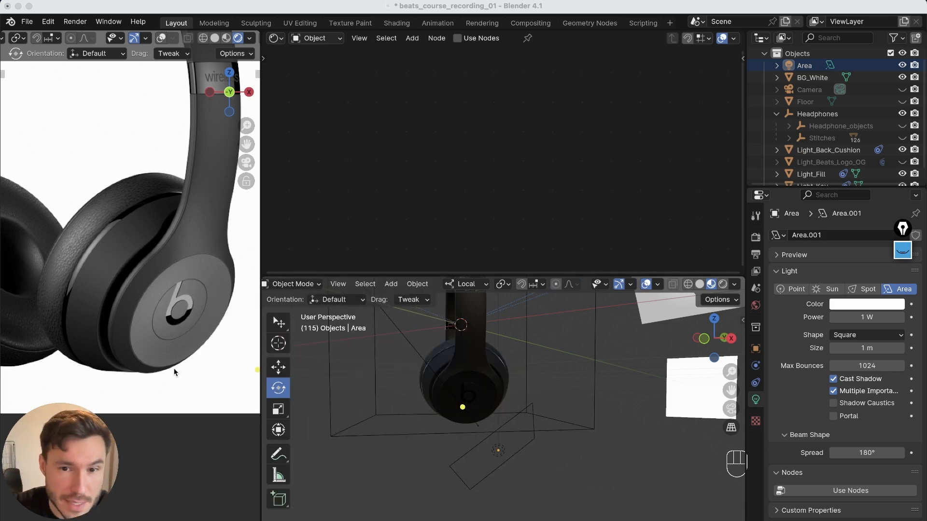
# Create a new Light Linking collection for the area light in its object properties
pyautogui.click(501, 456)
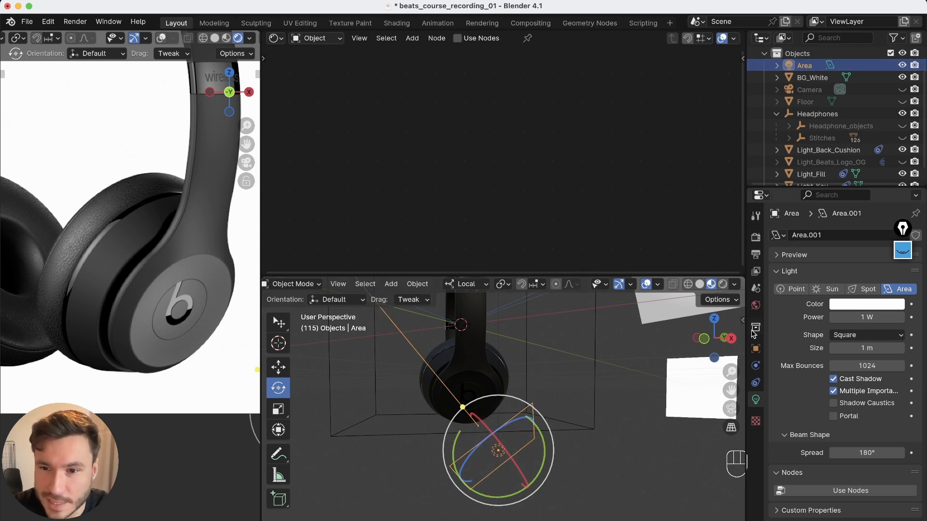
pyautogui.click(755, 348)
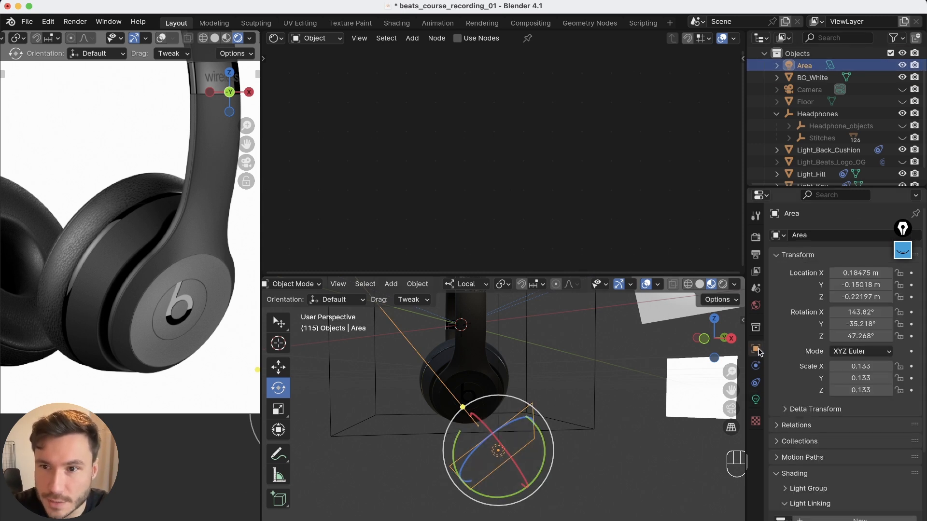
pyautogui.scroll(-5, 830, 382)
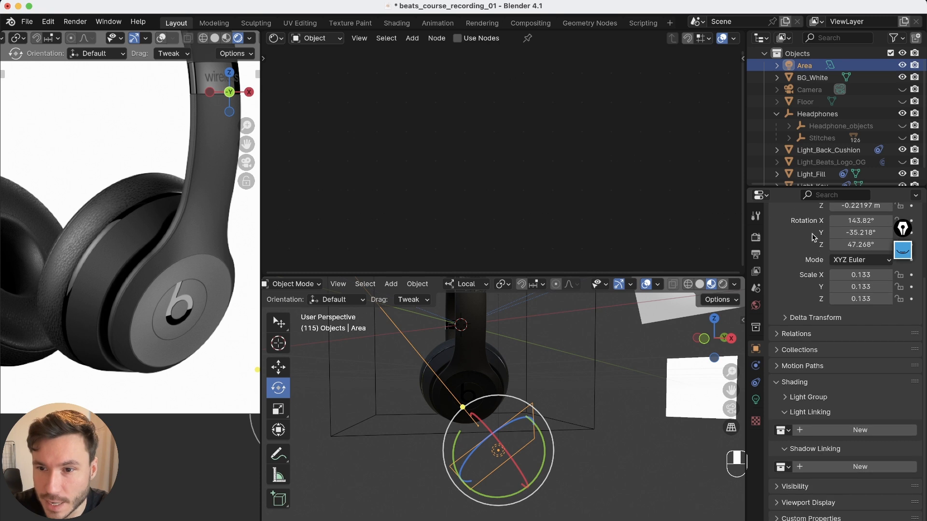
pyautogui.click(785, 450)
pyautogui.click(788, 436)
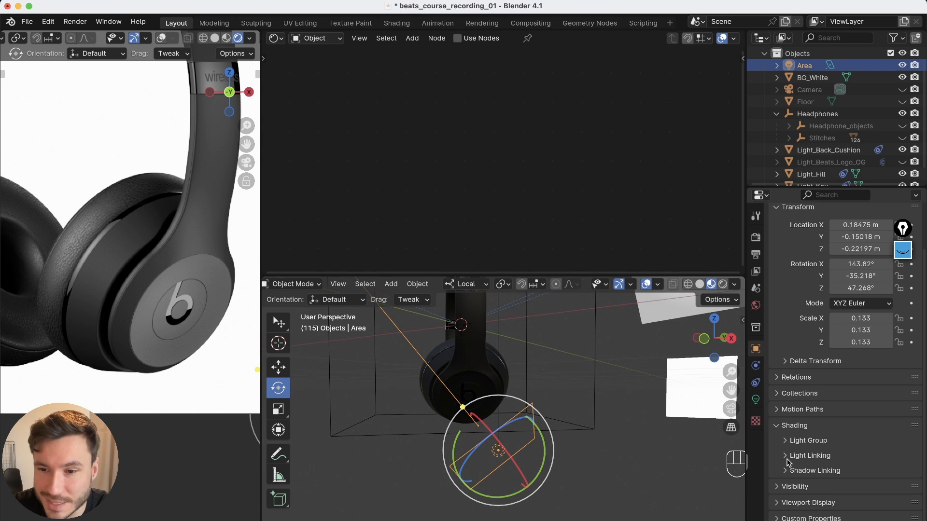
pyautogui.click(787, 457)
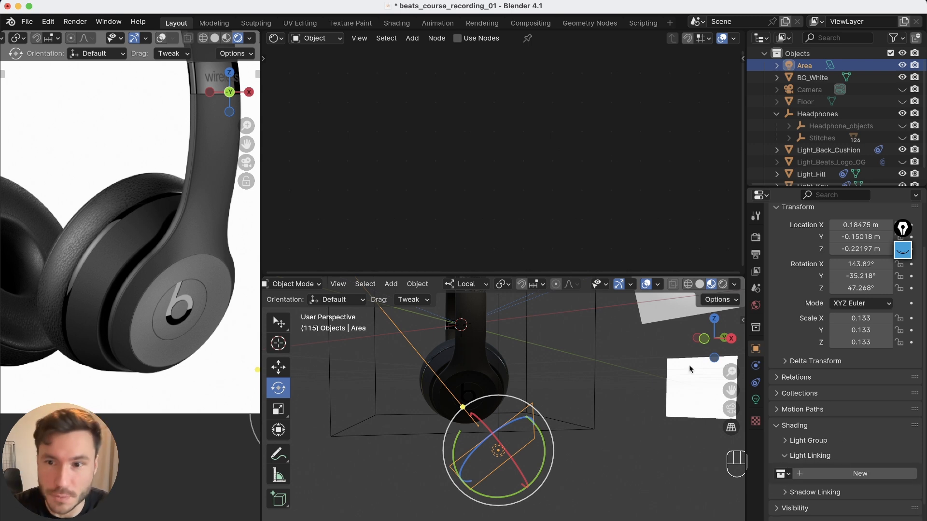
pyautogui.click(852, 473)
pyautogui.scroll(-3, 808, 389)
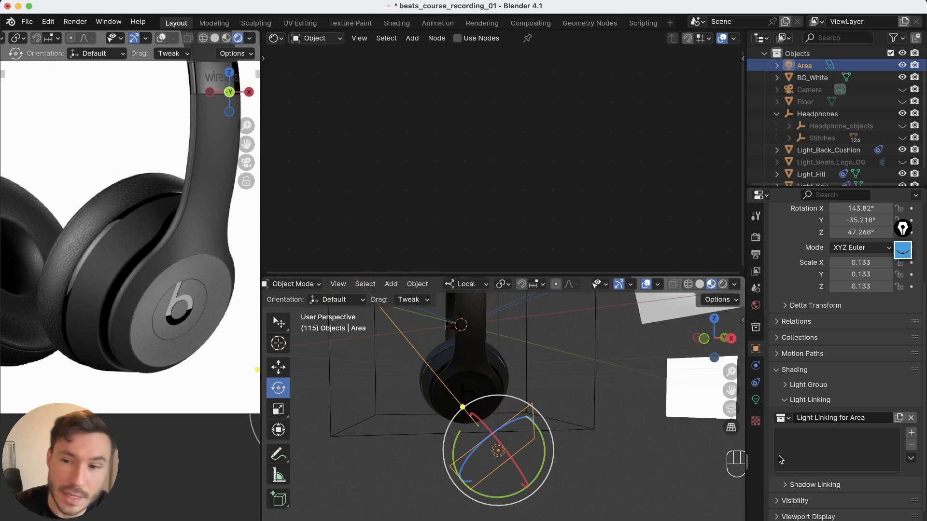
# Select the right earcup's logo parts in the viewport and locate them in the outliner
pyautogui.click(190, 306)
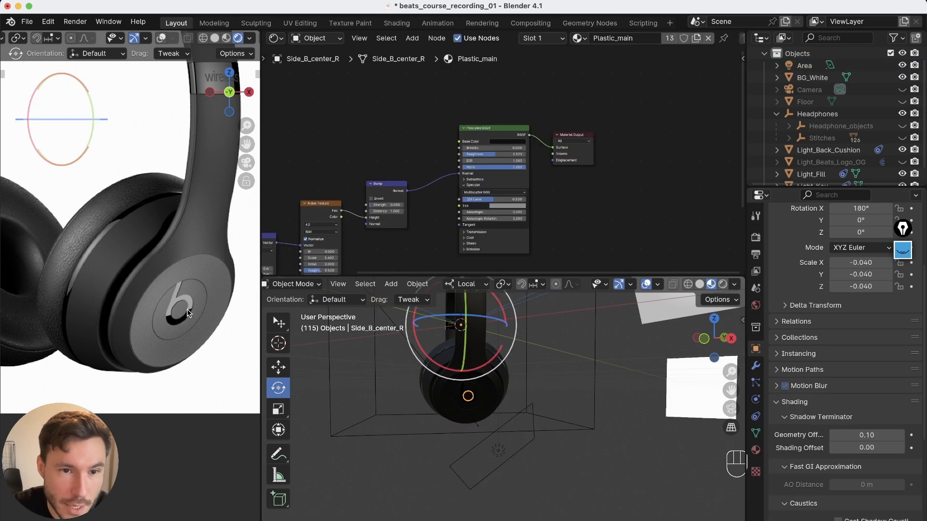
pyautogui.keyDown('alt'); pyautogui.moveTo(492, 388); pyautogui.dragTo(499, 362, button='right'); pyautogui.keyUp('alt')
pyautogui.click(467, 399)
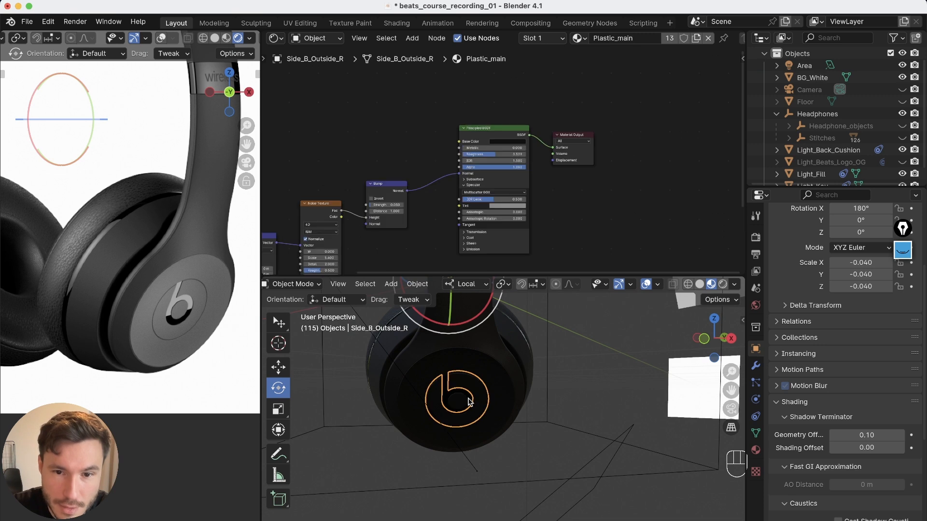
pyautogui.click(465, 400)
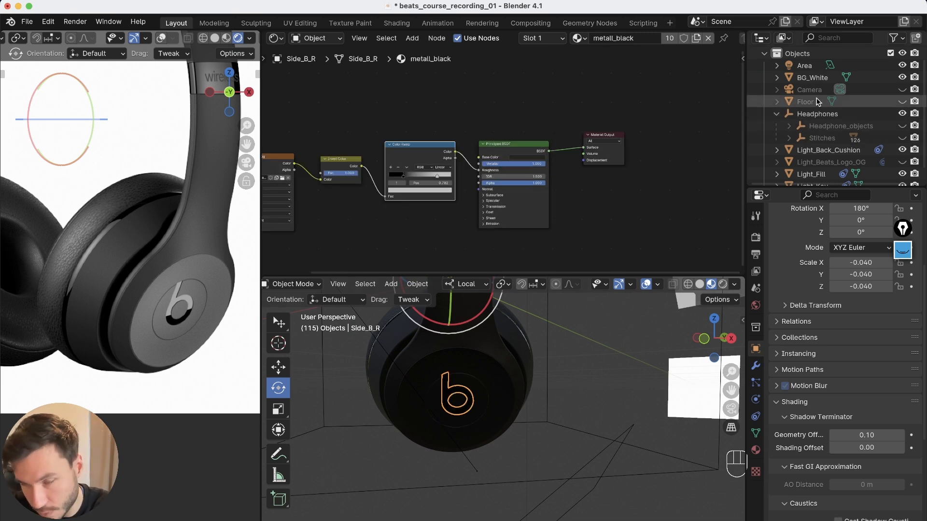
pyautogui.press('.')
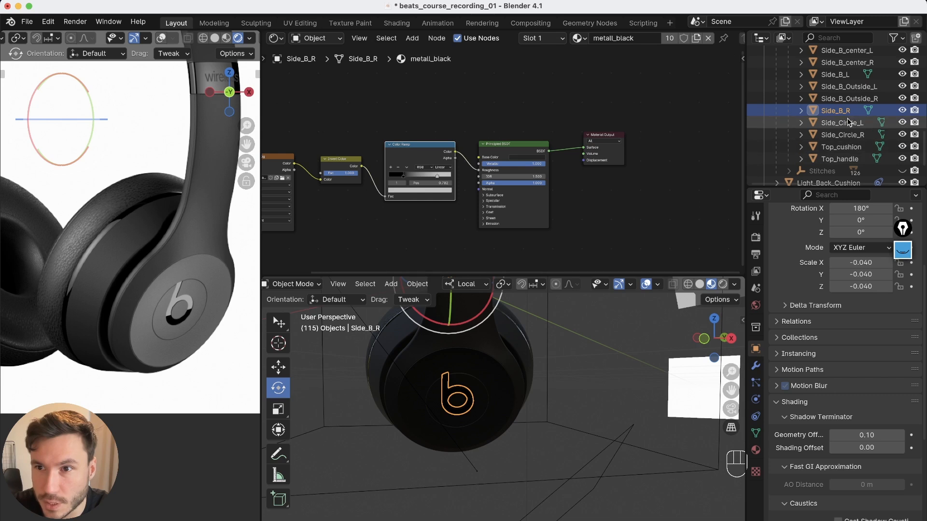
pyautogui.scroll(10, 850, 120)
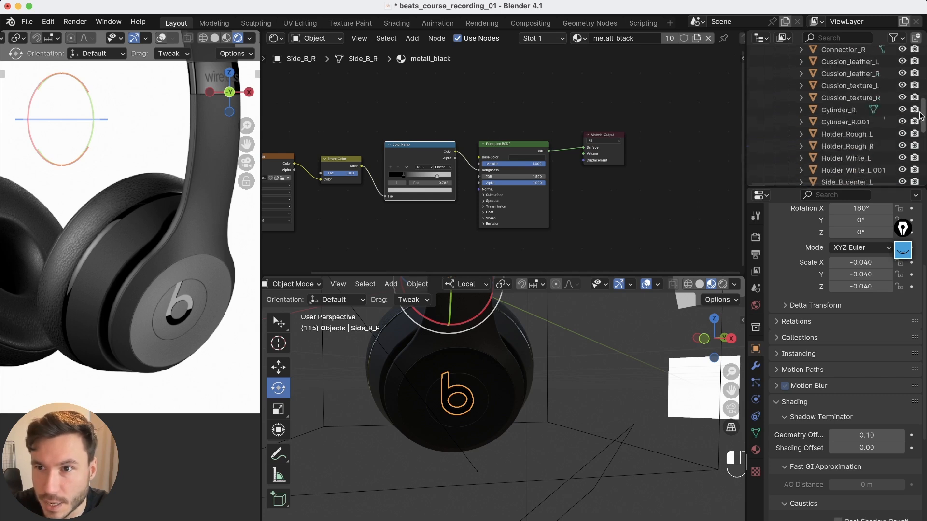
# Add the right earcup's logo object to the area light's Light Linking collection
pyautogui.doubleClick(806, 76)
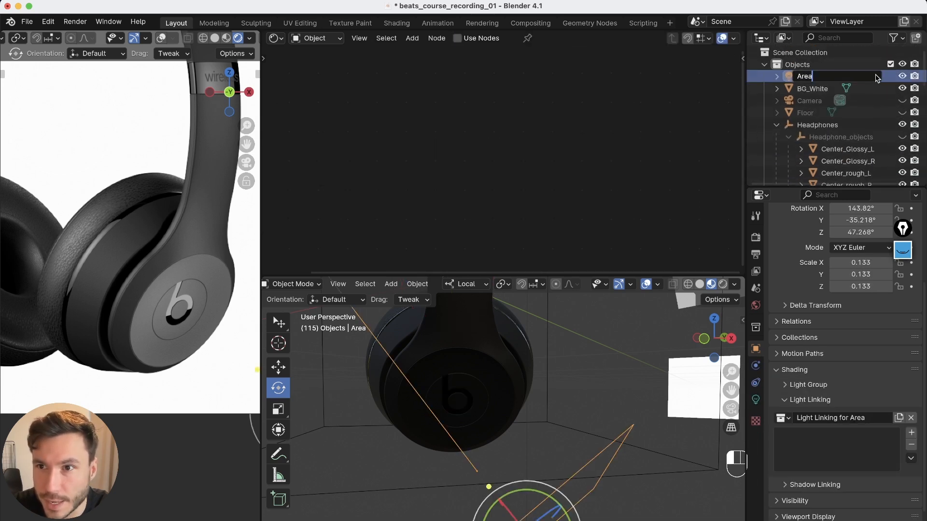
pyautogui.click(877, 78)
pyautogui.click(888, 82)
pyautogui.moveTo(922, 73); pyautogui.dragTo(924, 148)
pyautogui.moveTo(834, 123); pyautogui.dragTo(840, 422)
# Reposition the area light slightly, to about X 0.18, Y -0.15, Z -0.23 m
pyautogui.keyDown('alt'); pyautogui.moveTo(577, 389); pyautogui.dragTo(493, 426, button='middle'); pyautogui.keyUp('alt')
pyautogui.keyDown('alt'); pyautogui.moveTo(492, 426); pyautogui.dragTo(422, 467, button='right'); pyautogui.keyUp('alt')
pyautogui.click(468, 458)
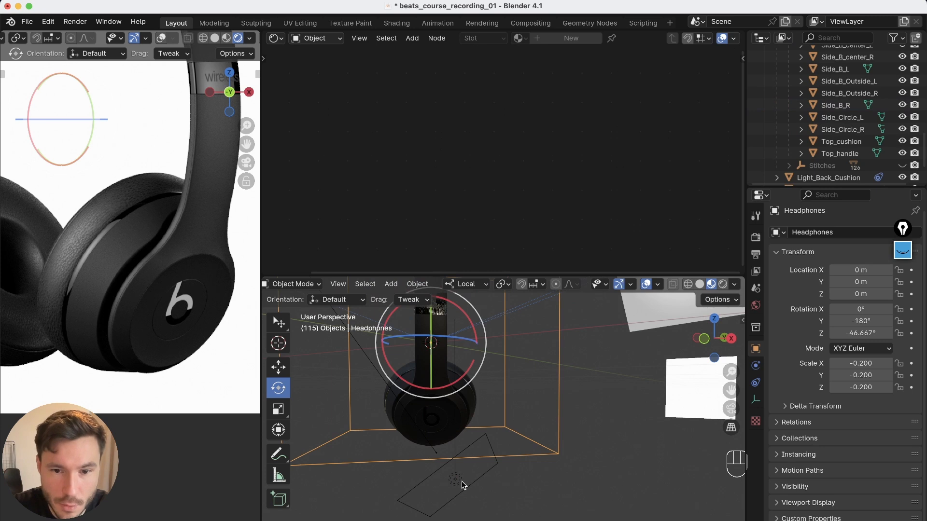
pyautogui.click(466, 478)
pyautogui.press('g')
pyautogui.moveTo(469, 455)
pyautogui.mouseDown()
pyautogui.moveTo(461, 447)
pyautogui.moveTo(467, 454)
pyautogui.mouseUp()
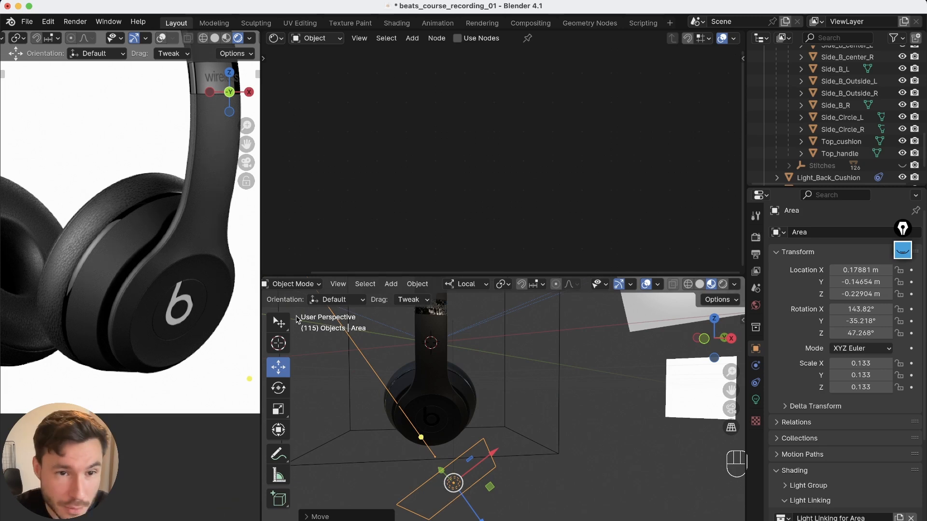
pyautogui.keyDown('alt'); pyautogui.moveTo(436, 462); pyautogui.dragTo(470, 459, button='middle'); pyautogui.keyUp('alt')
pyautogui.keyDown('alt'); pyautogui.moveTo(471, 396); pyautogui.dragTo(480, 443); pyautogui.keyUp('alt')
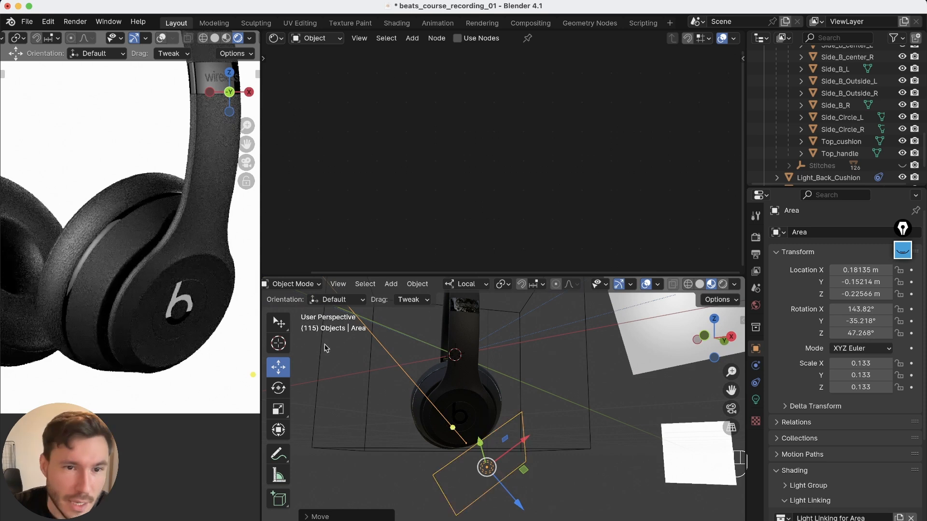
# Compare the earcup logo with a second reference photo of the headphones
pyautogui.scroll(5, 175, 313)
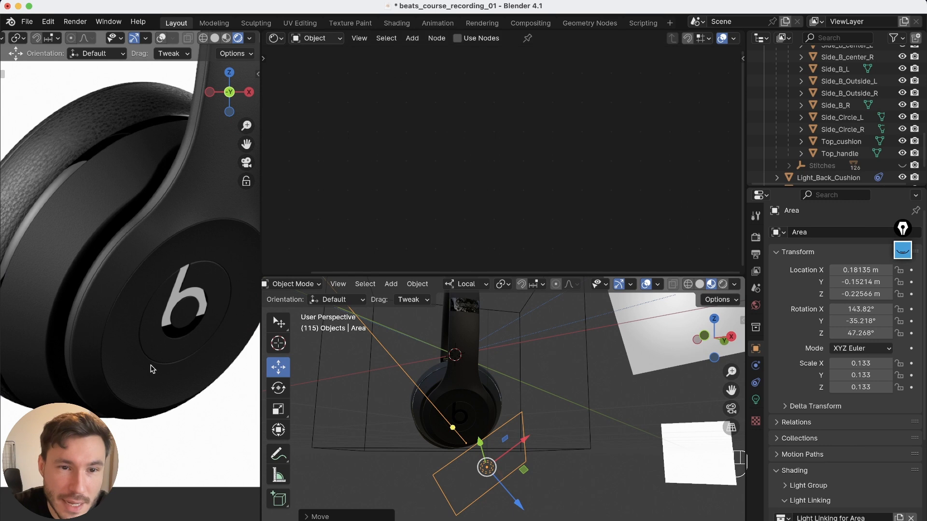
pyautogui.click(471, 520)
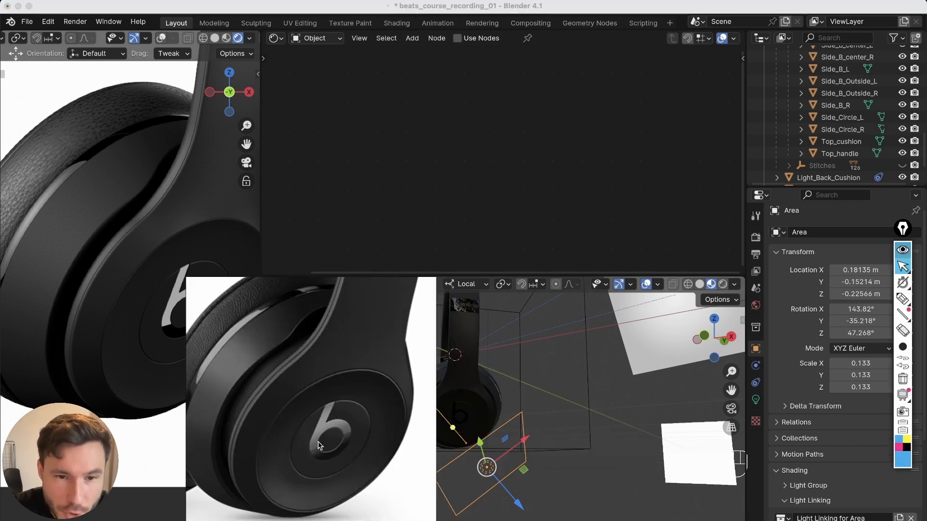
pyautogui.moveTo(238, 371); pyautogui.dragTo(259, 380, button='middle')
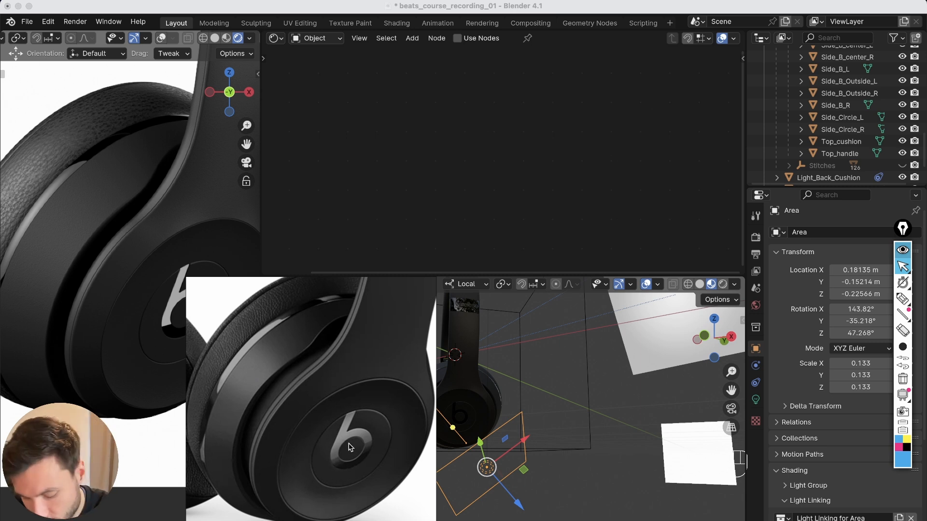
pyautogui.press('super+m')
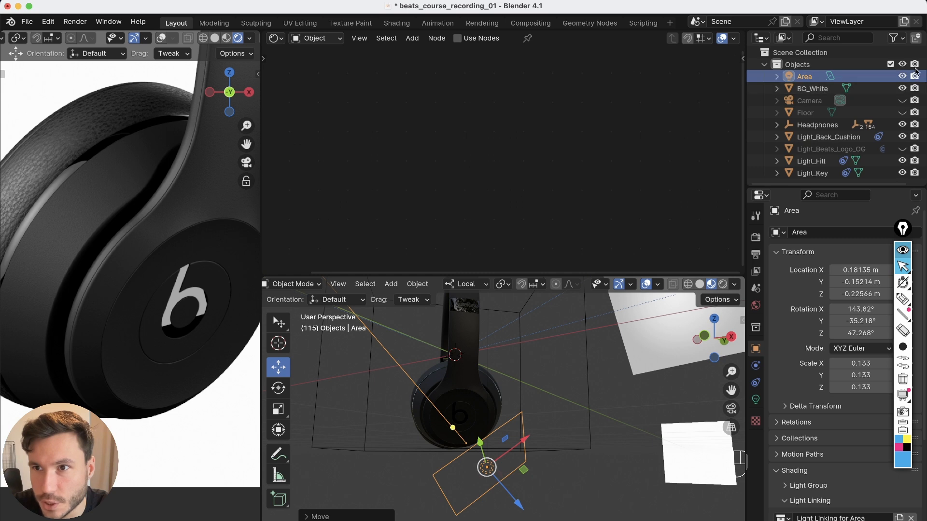
# Hide and then delete the area light
pyautogui.press('h')
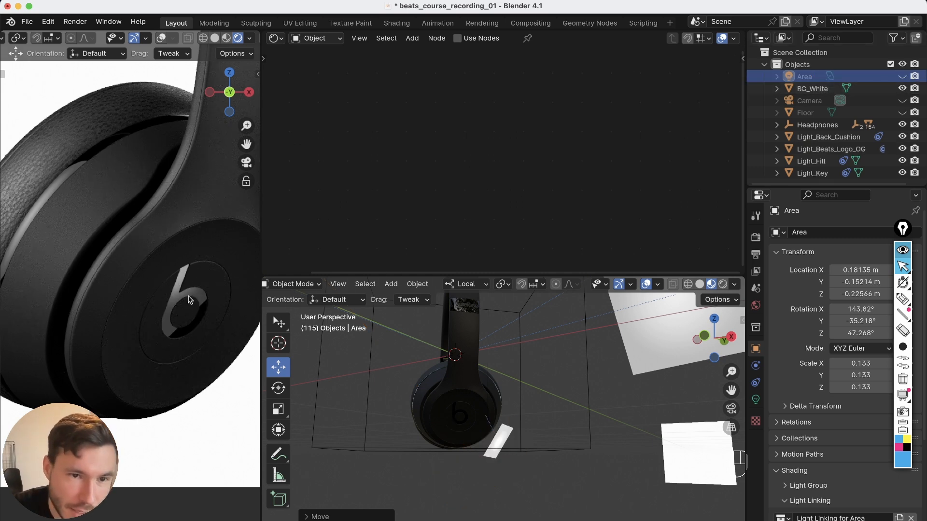
pyautogui.scroll(-4, 178, 287)
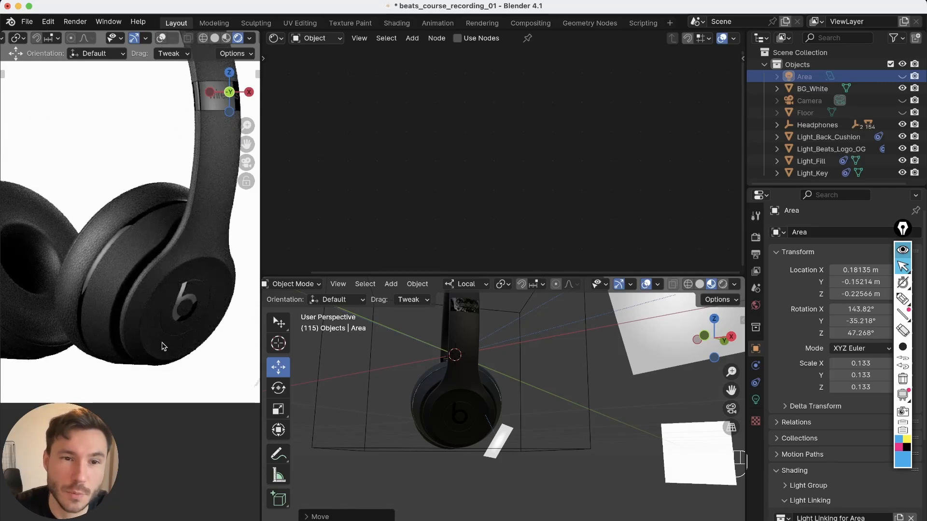
pyautogui.moveTo(475, 399); pyautogui.dragTo(482, 419, button='middle')
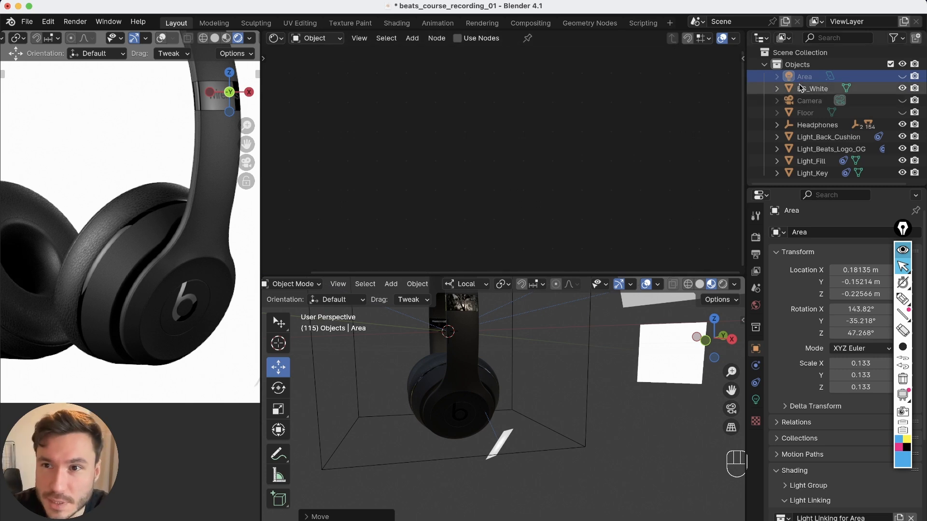
pyautogui.press('x')
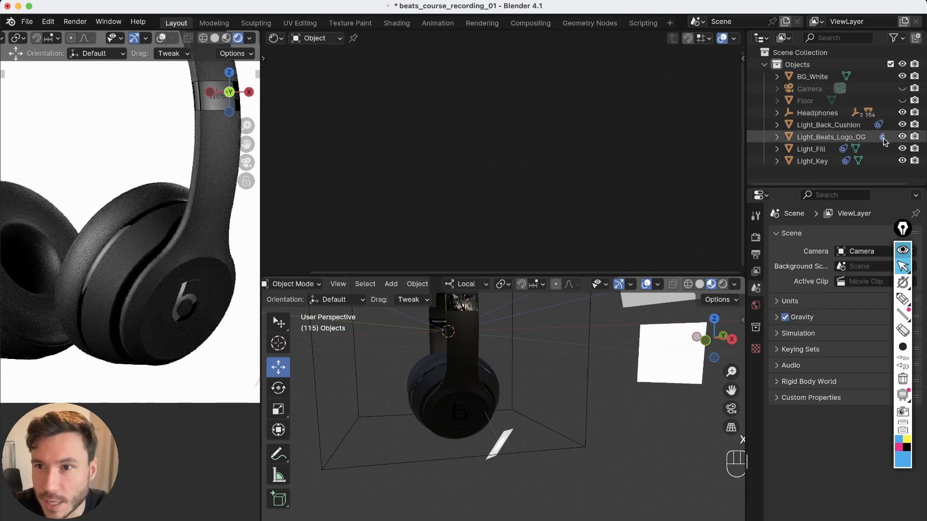
# Hide the Light_Beats_Logo_OG object
pyautogui.click(901, 136)
pyautogui.keyDown('alt'); pyautogui.moveTo(575, 370); pyautogui.dragTo(482, 403); pyautogui.keyUp('alt')
pyautogui.keyDown('alt'); pyautogui.moveTo(467, 405); pyautogui.dragTo(463, 413); pyautogui.keyUp('alt')
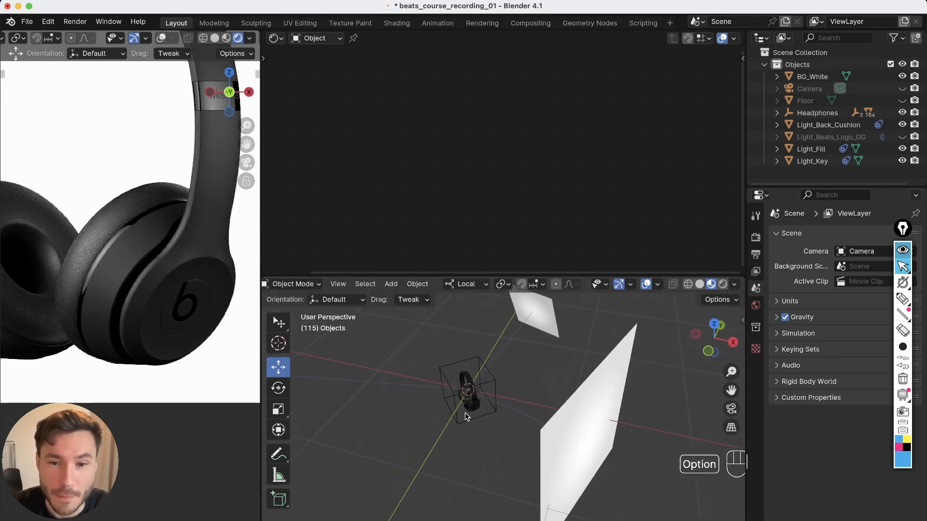
# Add a plane and scale it down to about 0.116
pyautogui.hotkey('shift', 'a')
pyautogui.moveTo(418, 251)
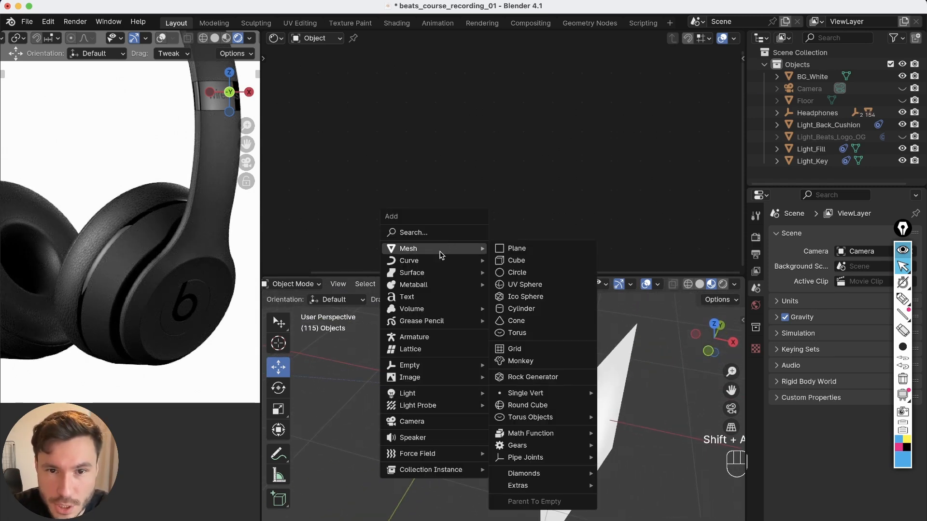
pyautogui.click(523, 248)
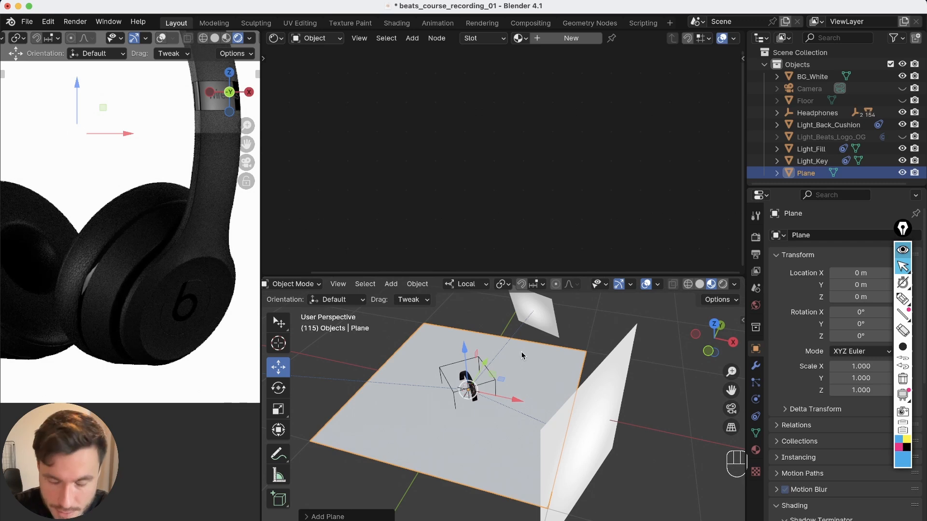
pyautogui.press('s')
pyautogui.click(483, 412)
pyautogui.moveTo(483, 412); pyautogui.dragTo(499, 376, button='middle')
# Move the plane beside the right earcup, to about X 0.19, Y -0.18, Z -0.15 m
pyautogui.hotkey('shift', 'space')
pyautogui.press('g')
pyautogui.moveTo(482, 369); pyautogui.dragTo(502, 377)
pyautogui.hotkey('shift', 'space')
pyautogui.press('r')
pyautogui.hotkey('shift', 'space')
pyautogui.press('g')
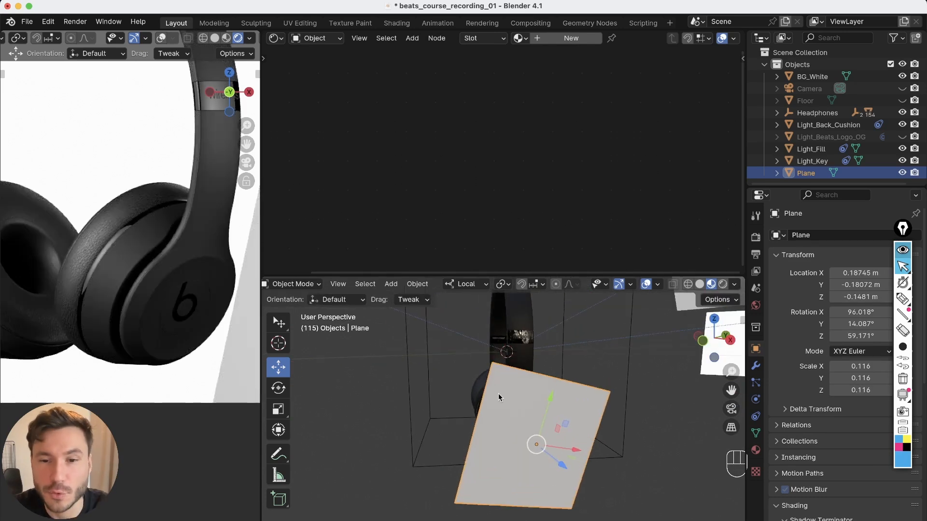
pyautogui.hotkey('shift', 'space')
# Rotate the plane to face the earcup logo, to about 96°, -16.5°, 56°
pyautogui.press('r')
pyautogui.moveTo(528, 407)
pyautogui.mouseDown()
pyautogui.moveTo(503, 418)
pyautogui.moveTo(519, 410)
pyautogui.mouseUp()
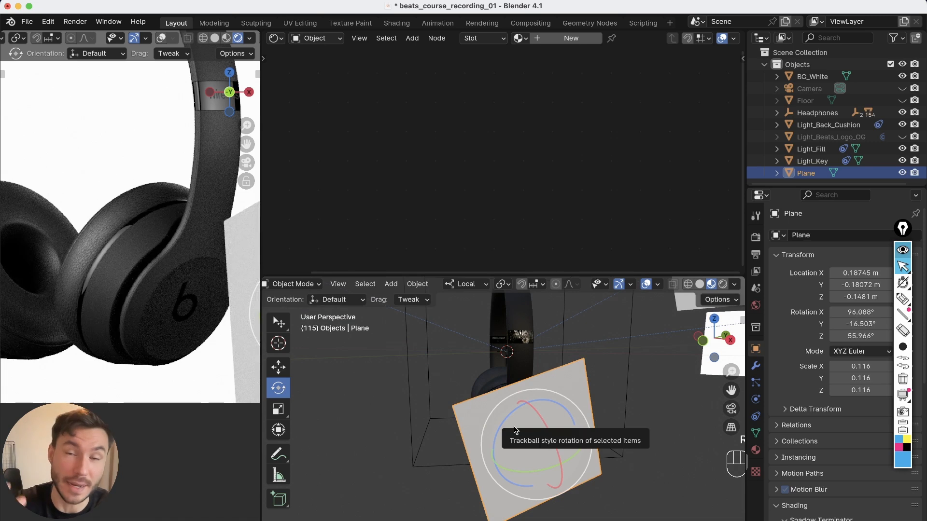
pyautogui.keyDown('alt'); pyautogui.moveTo(514, 430); pyautogui.dragTo(521, 421); pyautogui.keyUp('alt')
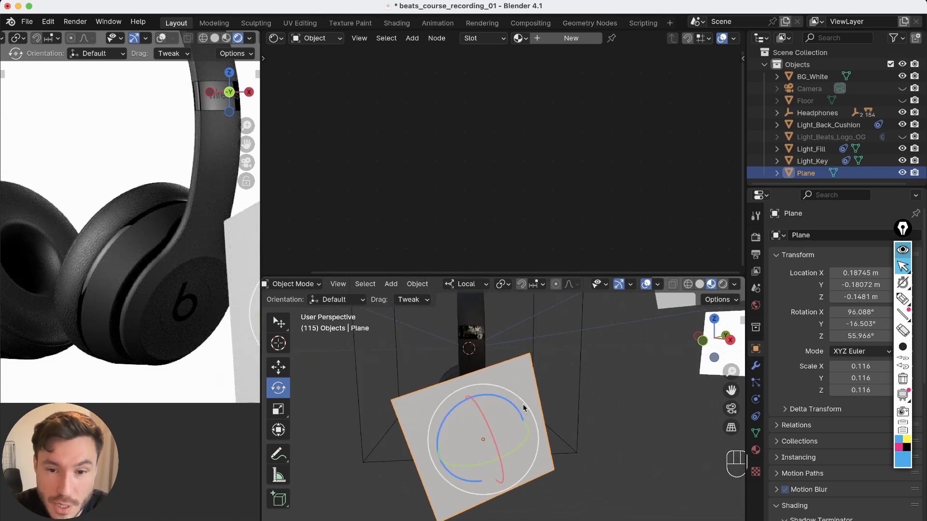
pyautogui.click(588, 349)
pyautogui.click(520, 402)
pyautogui.keyDown('alt'); pyautogui.moveTo(512, 389); pyautogui.dragTo(494, 429); pyautogui.keyUp('alt')
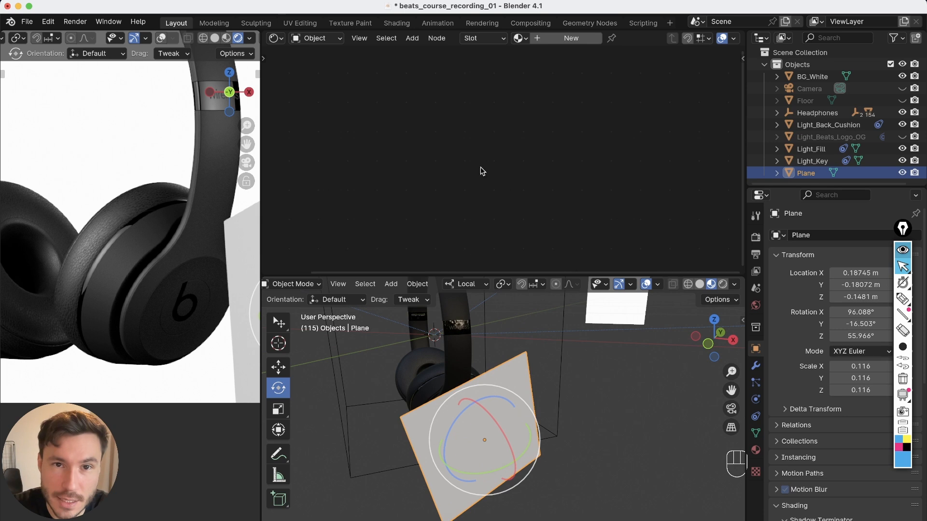
# Create a new material on the plane named light_gradient_test and delete its Principled BSDF node
pyautogui.click(565, 39)
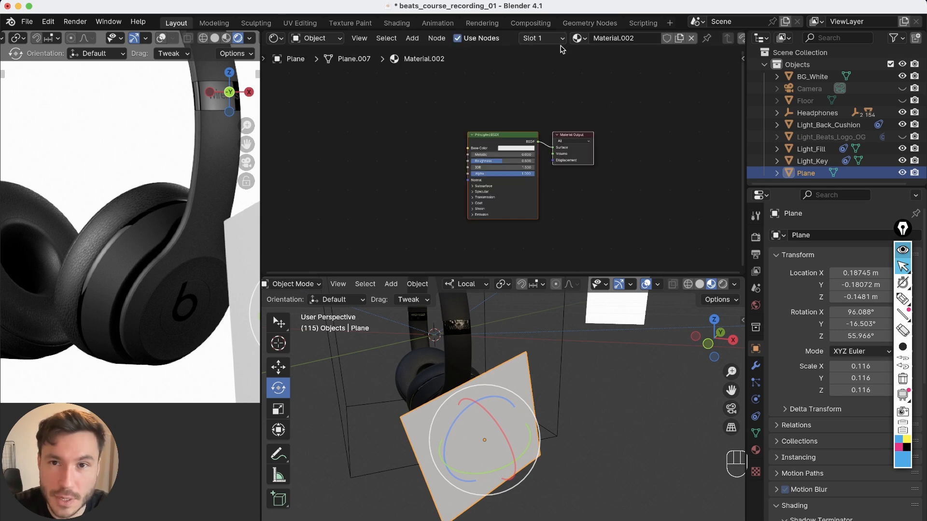
pyautogui.click(597, 39)
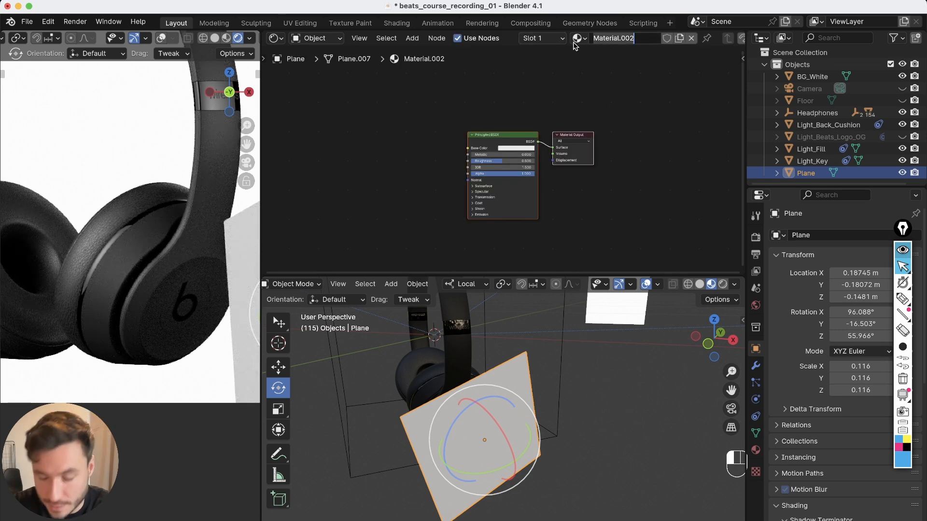
pyautogui.write('light_gradient')
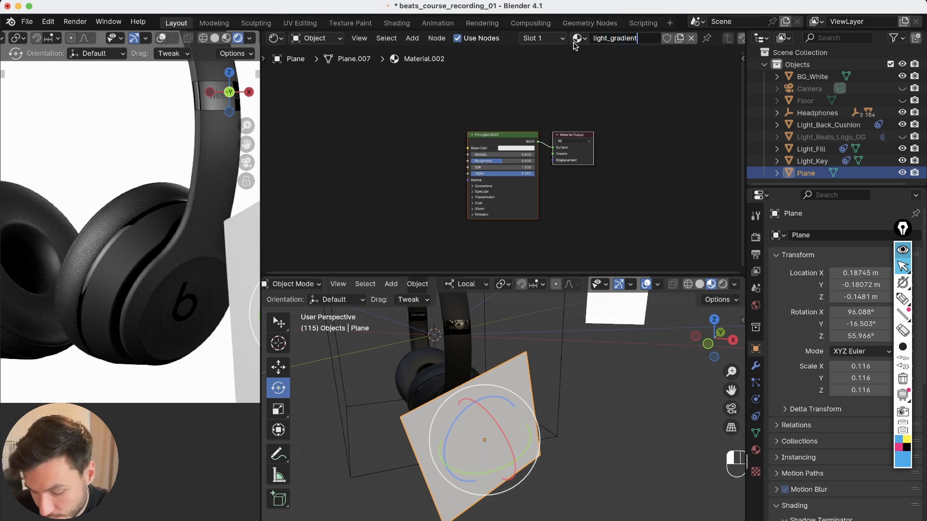
pyautogui.write('_te')
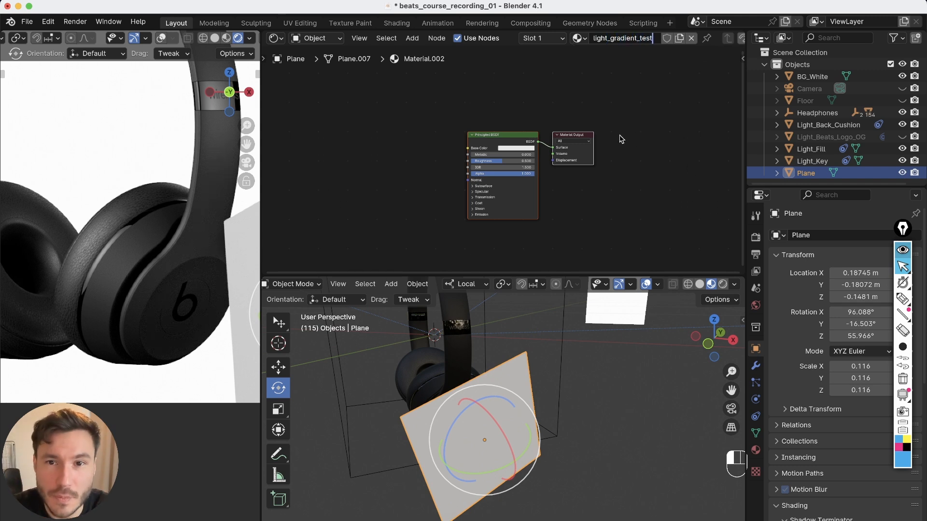
pyautogui.write('st')
pyautogui.press('Return')
pyautogui.scroll(2, 517, 186)
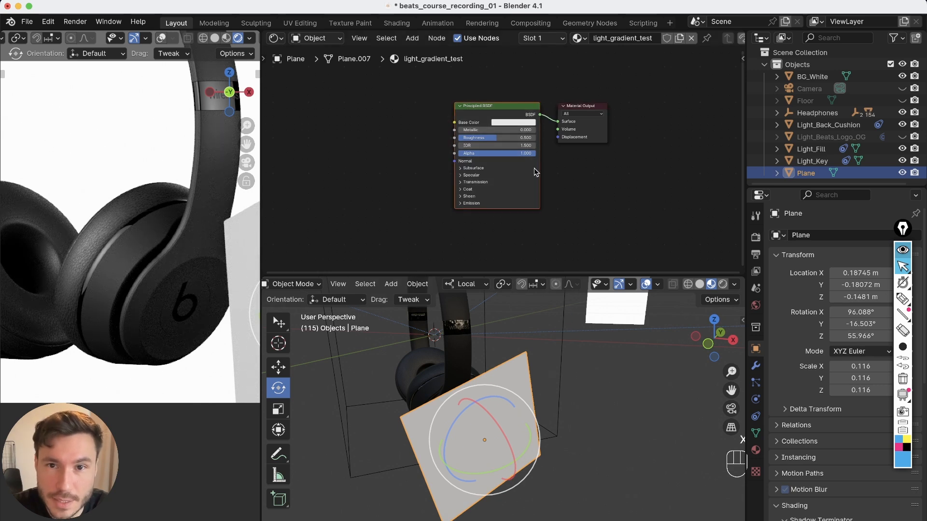
pyautogui.press('x')
# Add an Emission shader to the plane's material, connect it to the Material Output surface, and set its strength to 10.8
pyautogui.keyDown('alt'); pyautogui.moveTo(550, 388); pyautogui.dragTo(493, 483, button='right'); pyautogui.keyUp('alt')
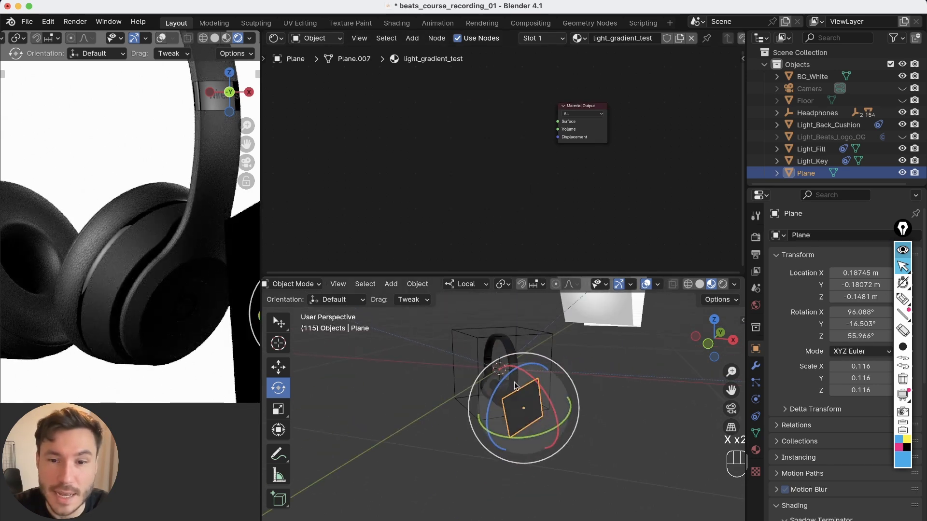
pyautogui.keyDown('alt'); pyautogui.moveTo(517, 415); pyautogui.dragTo(694, 296); pyautogui.keyUp('alt')
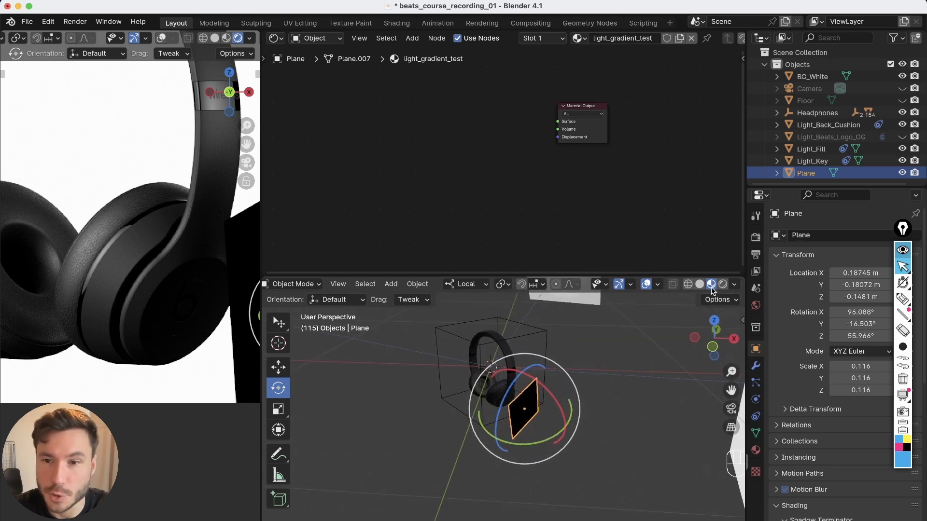
pyautogui.keyDown('alt'); pyautogui.moveTo(534, 404); pyautogui.dragTo(541, 370, button='right'); pyautogui.keyUp('alt')
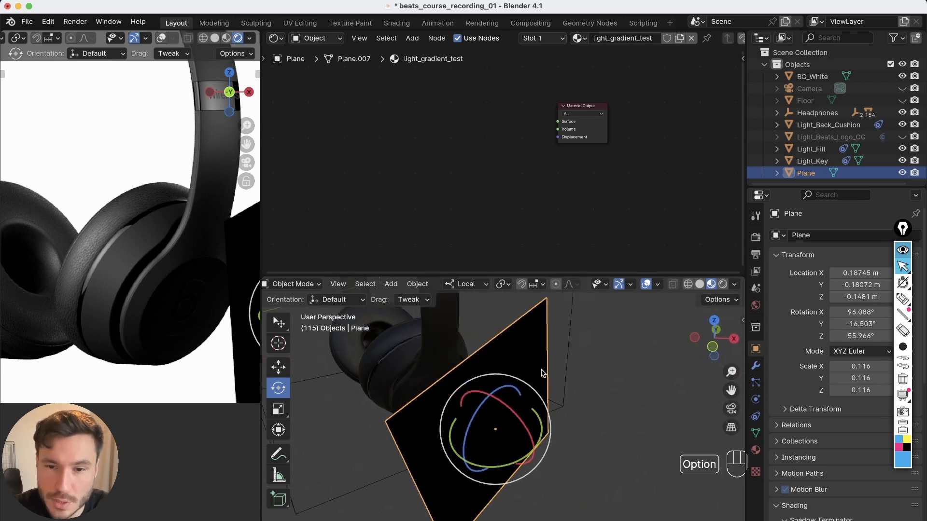
pyautogui.keyDown('alt'); pyautogui.moveTo(503, 379); pyautogui.dragTo(517, 347, button='middle'); pyautogui.keyUp('alt')
pyautogui.keyDown('alt'); pyautogui.moveTo(510, 369); pyautogui.dragTo(470, 352); pyautogui.keyUp('alt')
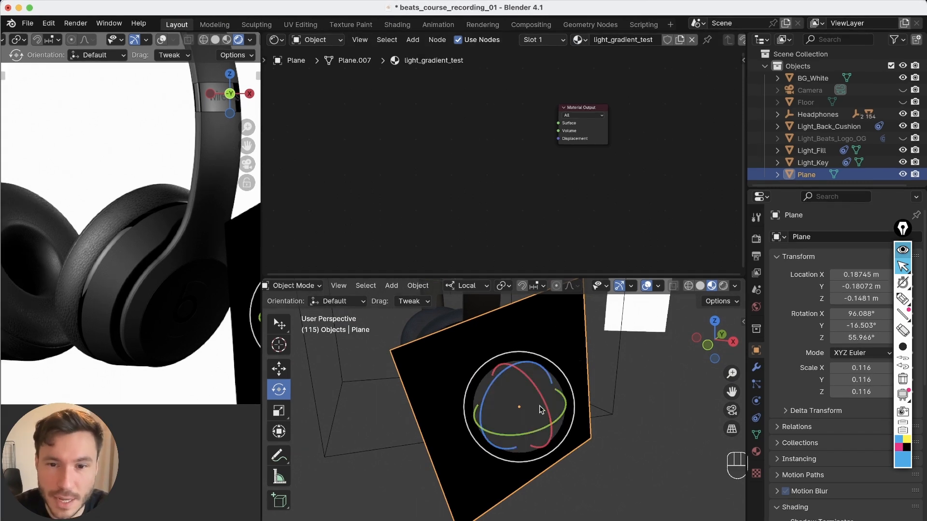
pyautogui.scroll(-3, 519, 416)
pyautogui.scroll(1, 519, 113)
pyautogui.keyDown('alt'); pyautogui.moveTo(526, 97); pyautogui.dragTo(525, 112); pyautogui.keyUp('alt')
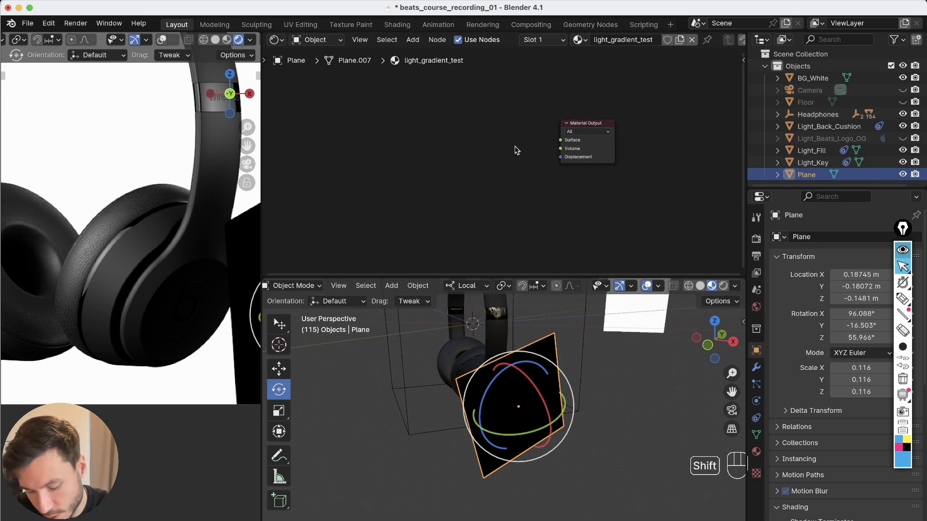
pyautogui.hotkey('shift', 'a')
pyautogui.write('emisi')
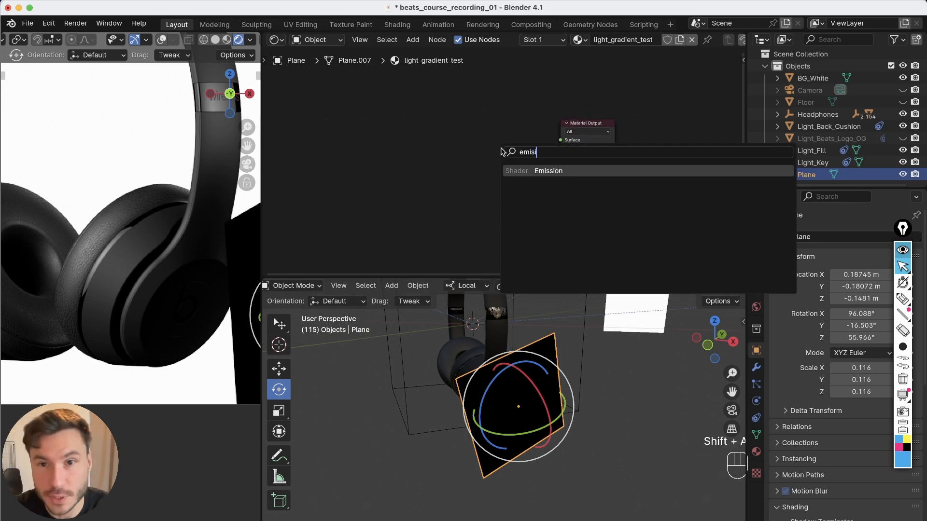
pyautogui.click(548, 171)
pyautogui.click(531, 147)
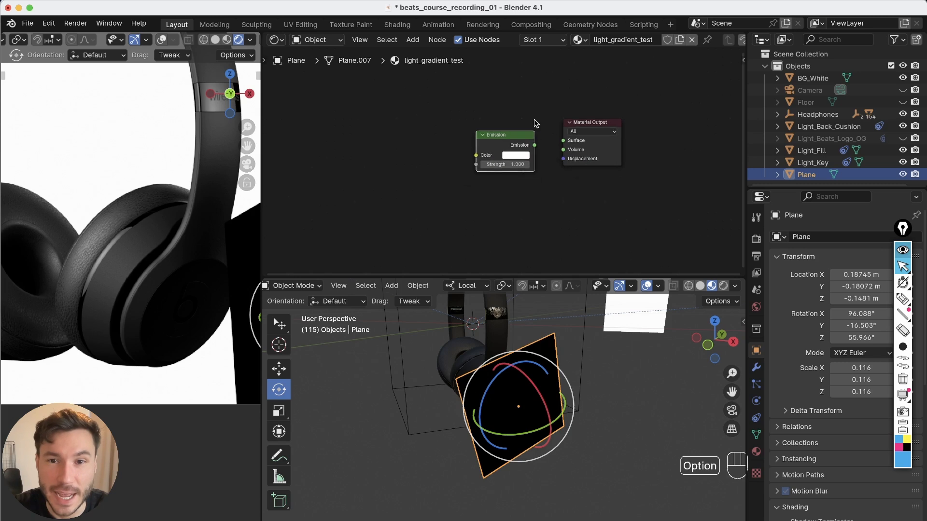
pyautogui.scroll(2, 531, 147)
pyautogui.moveTo(556, 145); pyautogui.dragTo(573, 142)
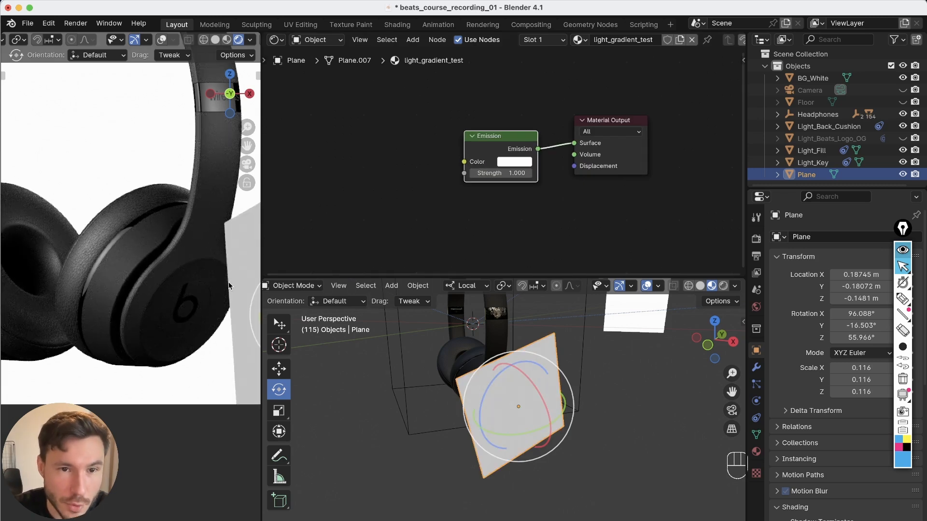
pyautogui.moveTo(526, 173); pyautogui.dragTo(530, 185)
# Move the plane closer to the earcup and rotate it to about 115°, -41°, 34°
pyautogui.keyDown('alt'); pyautogui.moveTo(520, 394); pyautogui.dragTo(440, 439); pyautogui.keyUp('alt')
pyautogui.press('g')
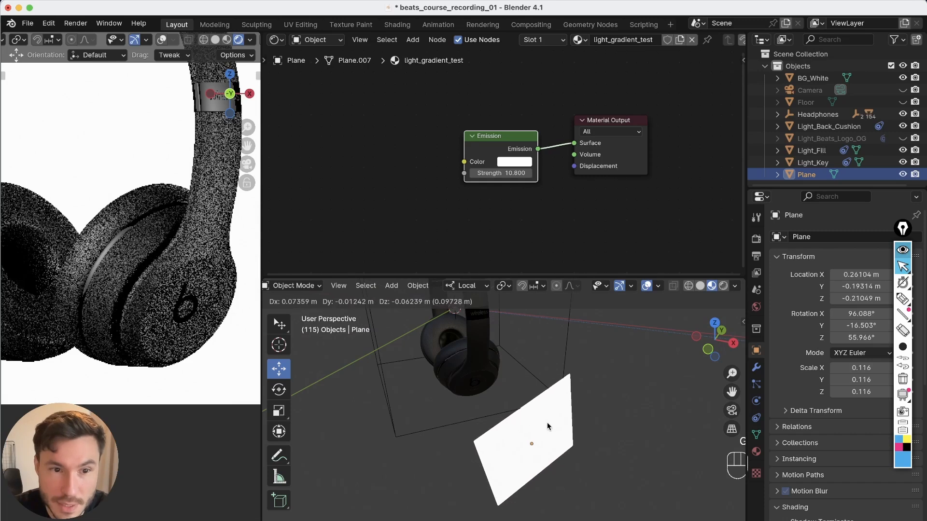
pyautogui.click(526, 381)
pyautogui.keyDown('alt'); pyautogui.moveTo(526, 381); pyautogui.dragTo(506, 358); pyautogui.keyUp('alt')
pyautogui.press('r')
pyautogui.press('r')
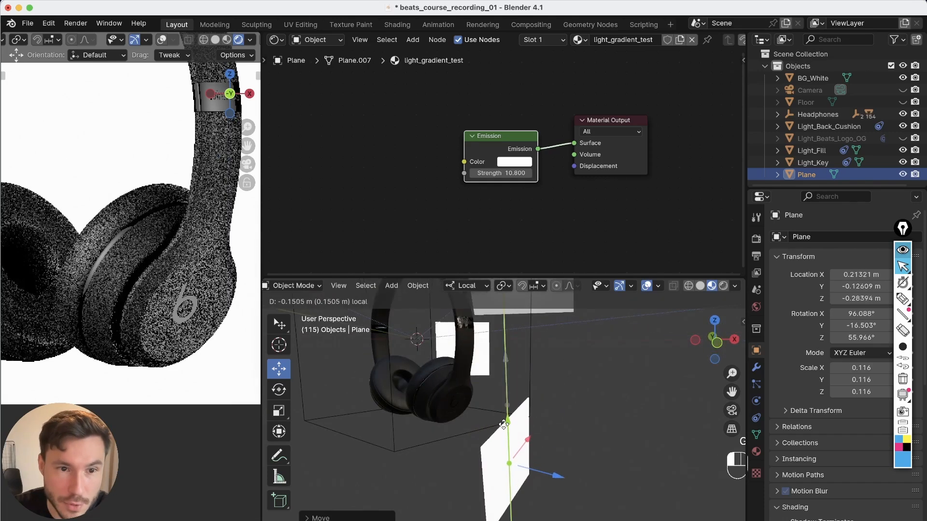
pyautogui.click(577, 421)
# Scale the plane down to about 0.062 and move it to about X 0.21, Y -0.11, Z -0.26 m
pyautogui.press('s')
pyautogui.click(559, 429)
pyautogui.moveTo(493, 427); pyautogui.dragTo(502, 436)
pyautogui.press('s')
pyautogui.click(529, 479)
pyautogui.press('g')
pyautogui.keyDown('alt'); pyautogui.moveTo(183, 320); pyautogui.dragTo(198, 300, button='right'); pyautogui.keyUp('alt')
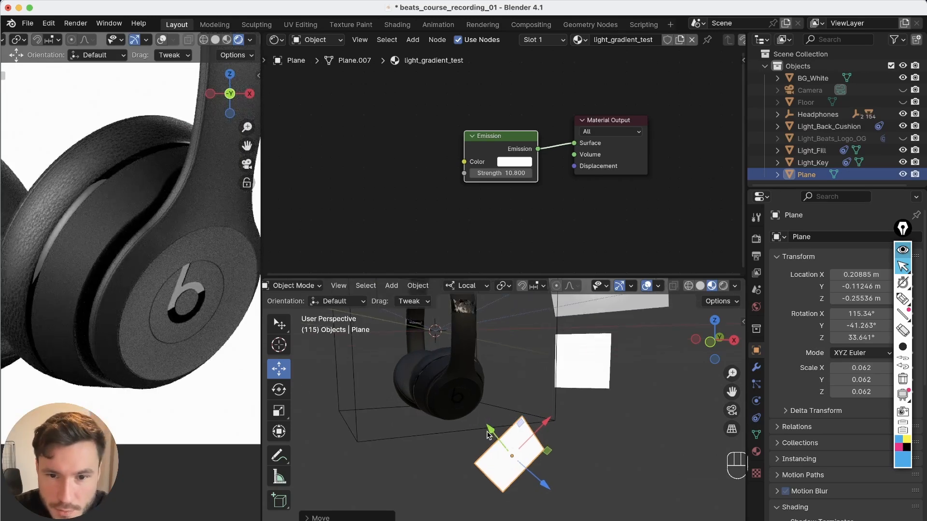
pyautogui.moveTo(492, 436); pyautogui.dragTo(490, 451)
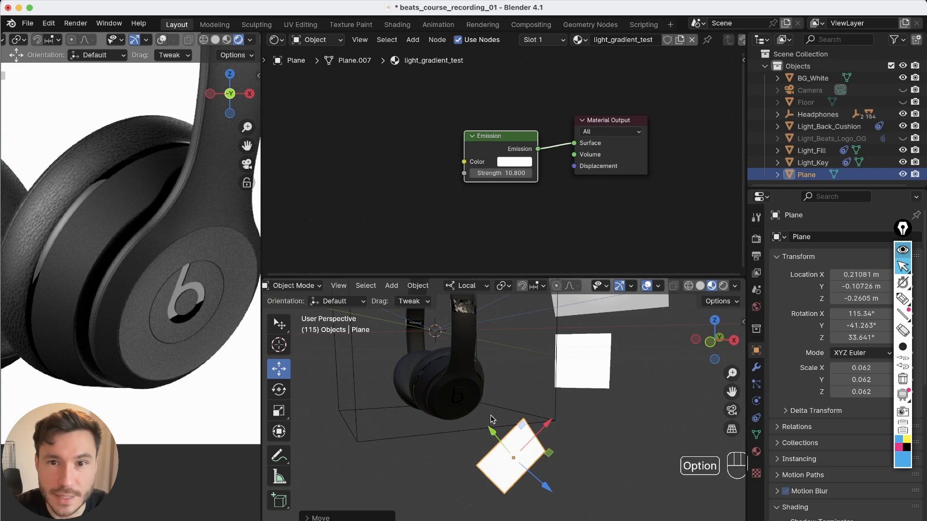
# Try a Noise Texture driving the Emission color before deleting it
pyautogui.keyDown('alt'); pyautogui.moveTo(363, 183); pyautogui.dragTo(444, 165, button='middle'); pyautogui.keyUp('alt')
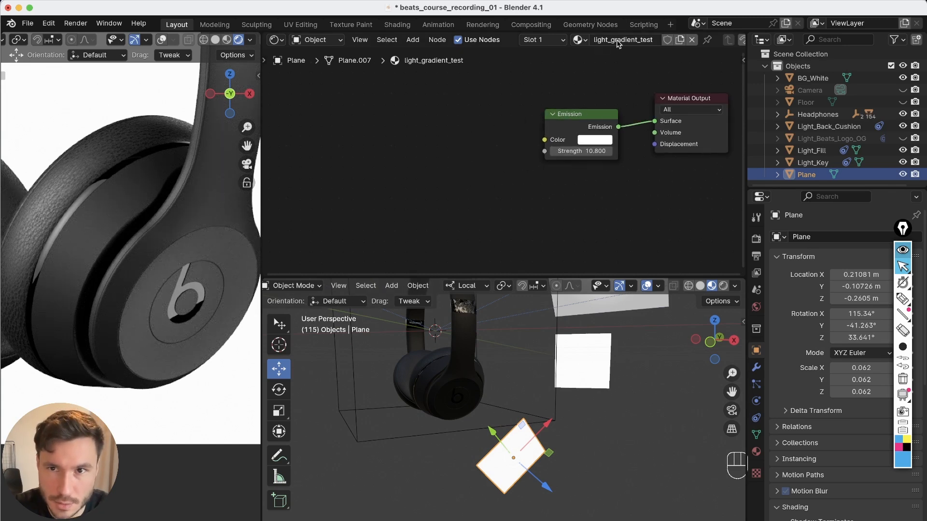
pyautogui.keyDown('alt'); pyautogui.moveTo(534, 161); pyautogui.dragTo(517, 182, button='middle'); pyautogui.keyUp('alt')
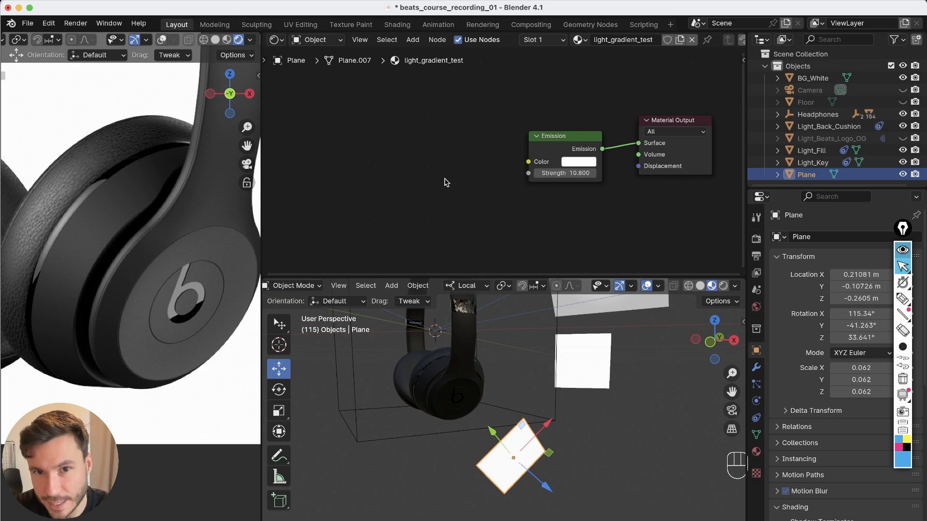
pyautogui.hotkey('shift', 'a')
pyautogui.write('noise')
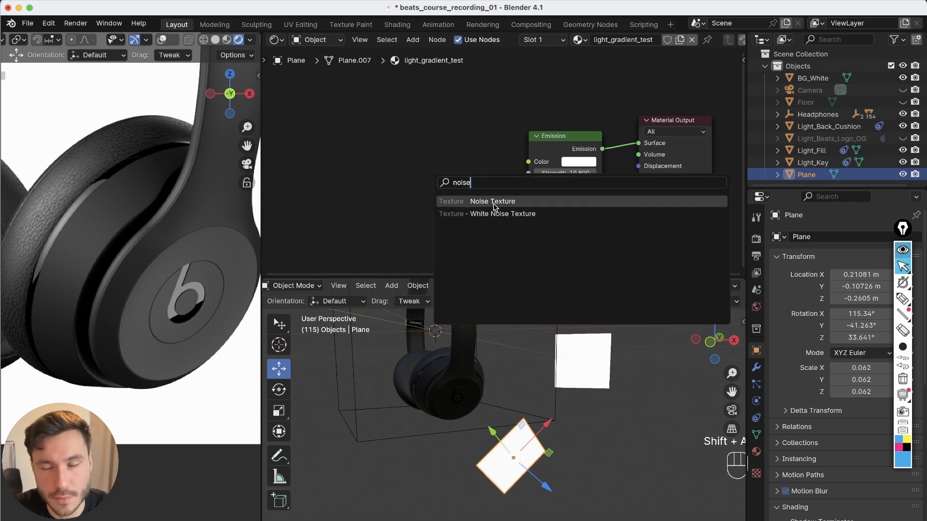
pyautogui.click(493, 206)
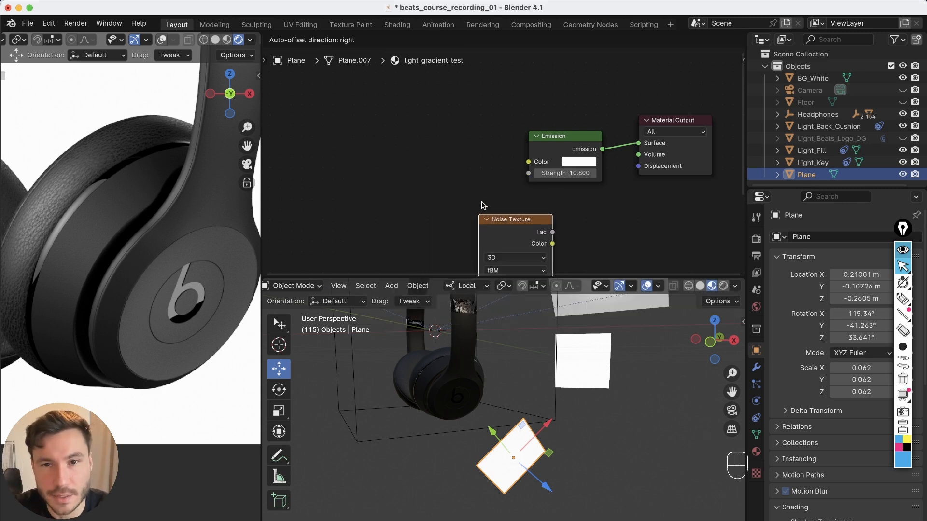
pyautogui.keyDown('alt'); pyautogui.click(475, 177); pyautogui.keyUp('alt')
pyautogui.keyDown('alt'); pyautogui.moveTo(476, 178); pyautogui.dragTo(477, 168); pyautogui.keyUp('alt')
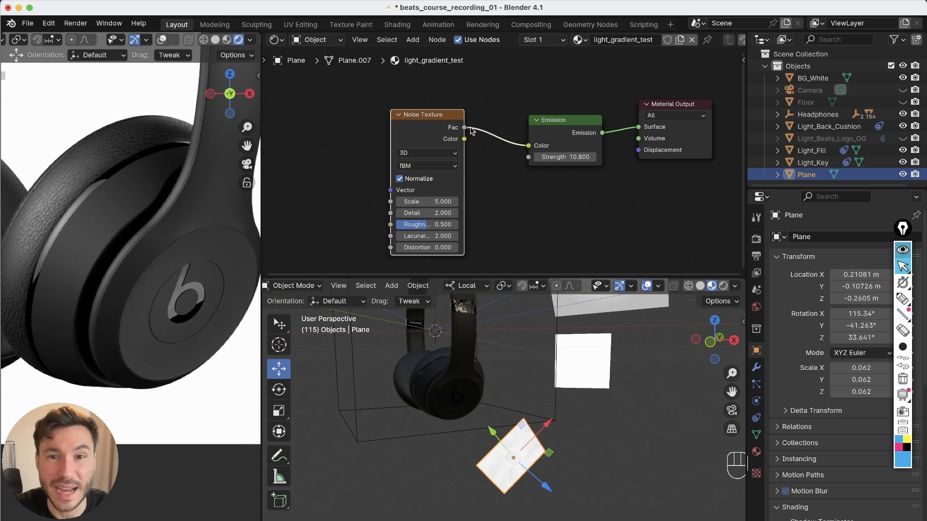
pyautogui.moveTo(467, 129); pyautogui.dragTo(524, 147)
pyautogui.moveTo(465, 139); pyautogui.dragTo(528, 145)
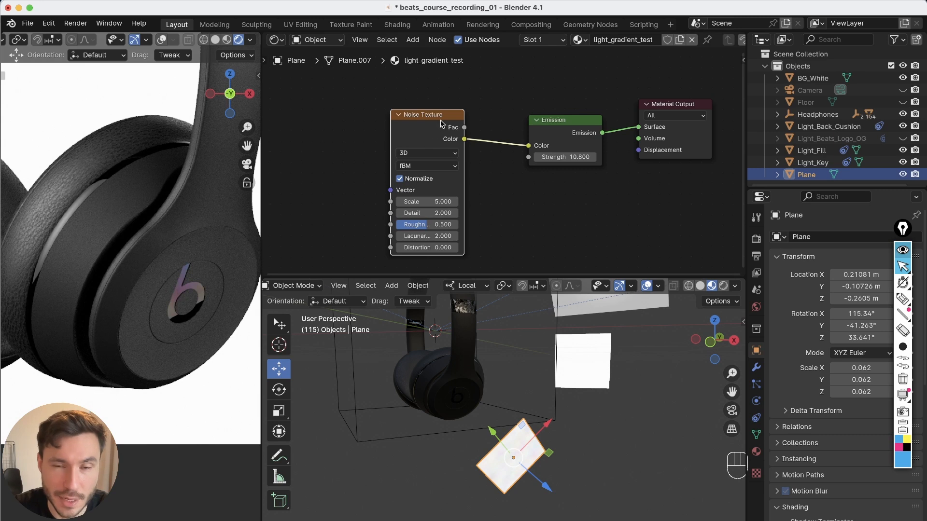
pyautogui.moveTo(463, 127); pyautogui.dragTo(526, 148)
pyautogui.keyDown('alt'); pyautogui.moveTo(467, 198); pyautogui.dragTo(515, 204); pyautogui.keyUp('alt')
pyautogui.moveTo(469, 123); pyautogui.dragTo(455, 123)
pyautogui.press('x')
pyautogui.keyDown('alt'); pyautogui.moveTo(554, 175); pyautogui.dragTo(539, 180); pyautogui.keyUp('alt')
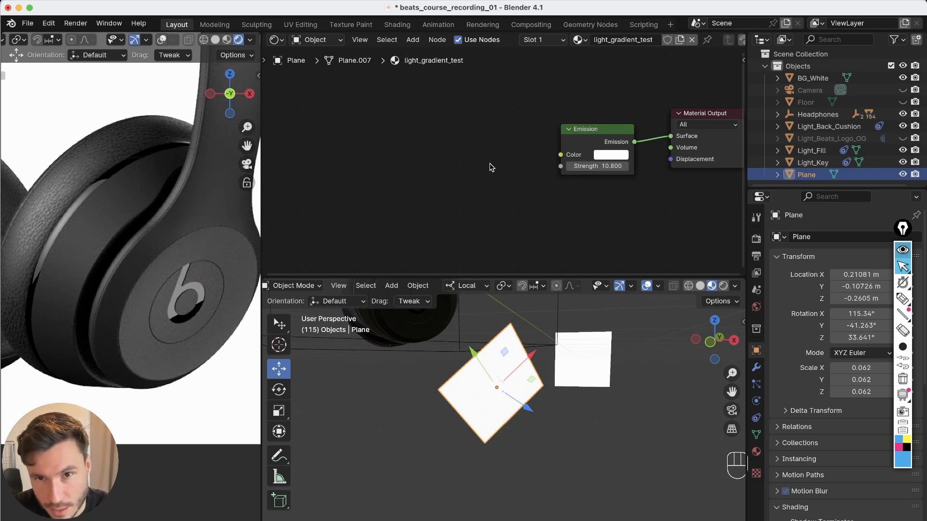
# Add a Gradient Texture node and connect its Color output to the Emission Color input
pyautogui.hotkey('shift', 'a')
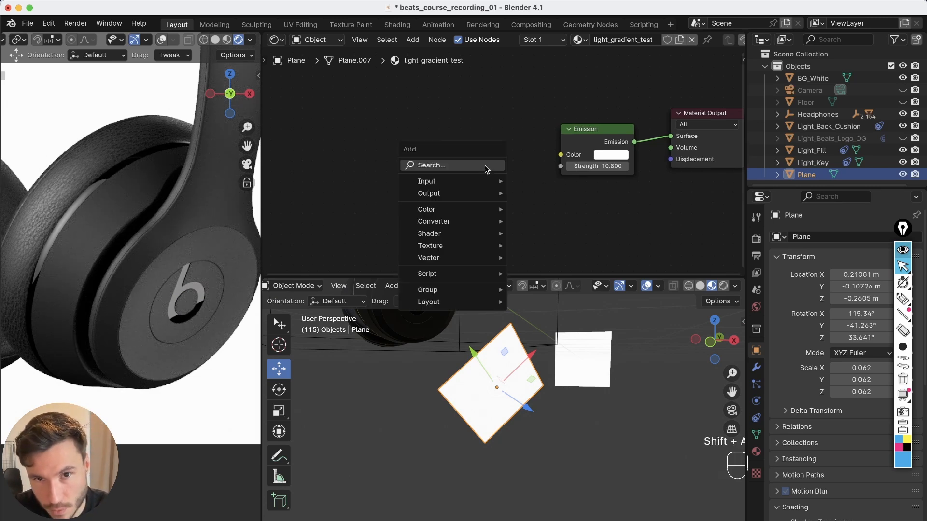
pyautogui.write('gra')
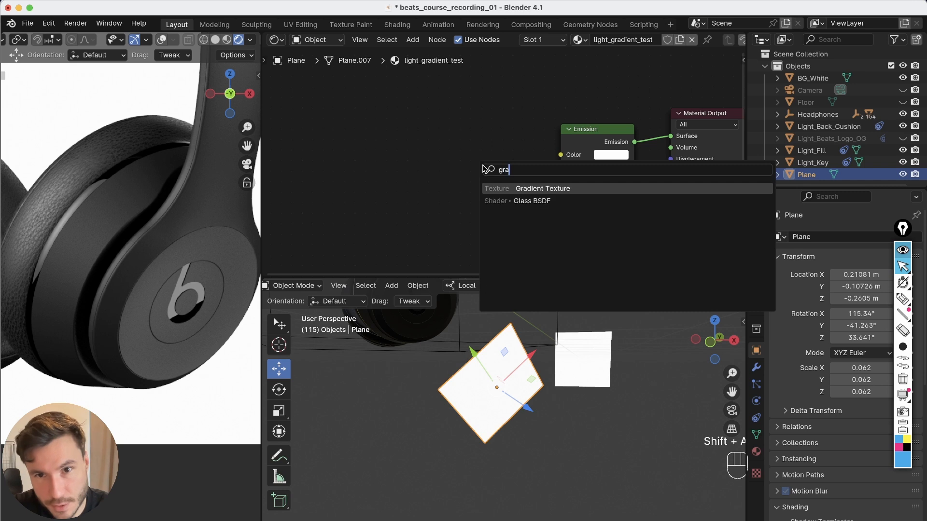
pyautogui.click(545, 188)
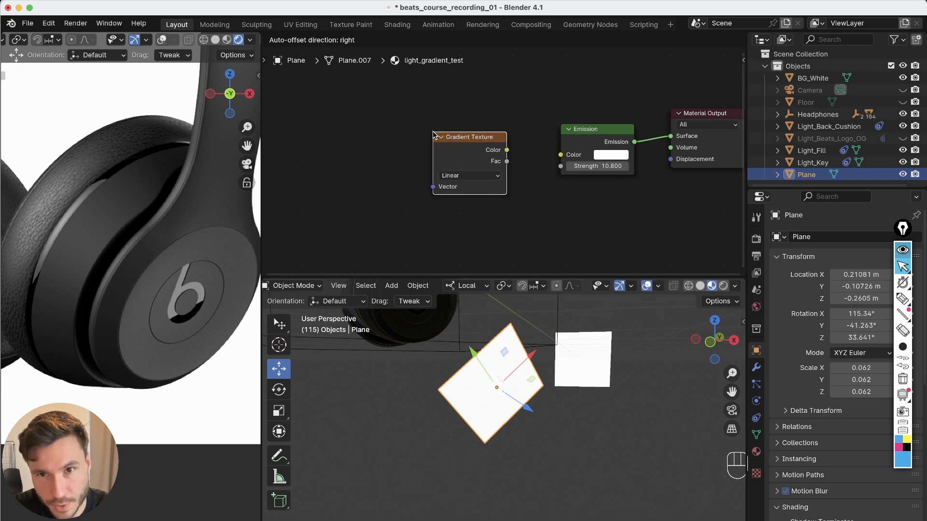
pyautogui.click(526, 163)
pyautogui.moveTo(507, 151); pyautogui.dragTo(560, 154)
# Set the Gradient Texture type to Quadratic Sphere
pyautogui.scroll(5, 490, 425)
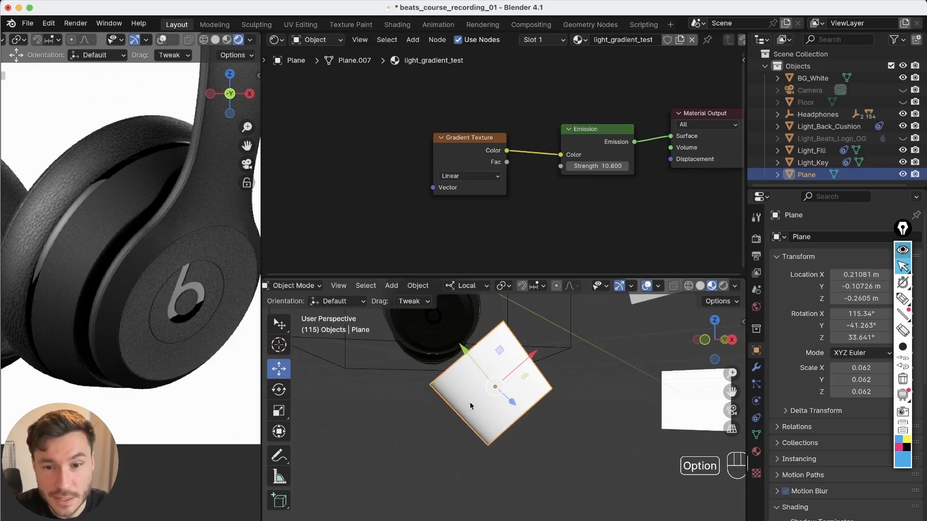
pyautogui.moveTo(424, 391); pyautogui.dragTo(389, 416, button='middle')
pyautogui.keyDown('alt'); pyautogui.moveTo(514, 219); pyautogui.dragTo(546, 211); pyautogui.keyUp('alt')
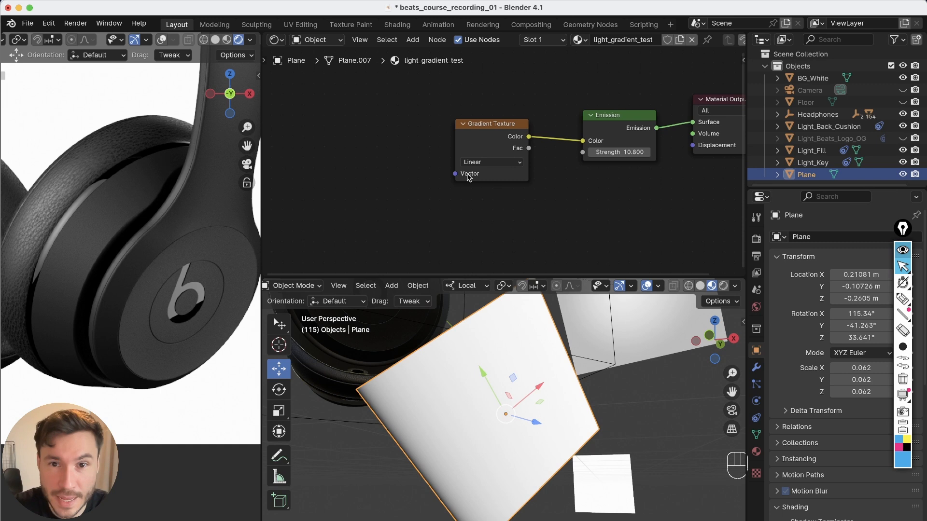
pyautogui.click(483, 162)
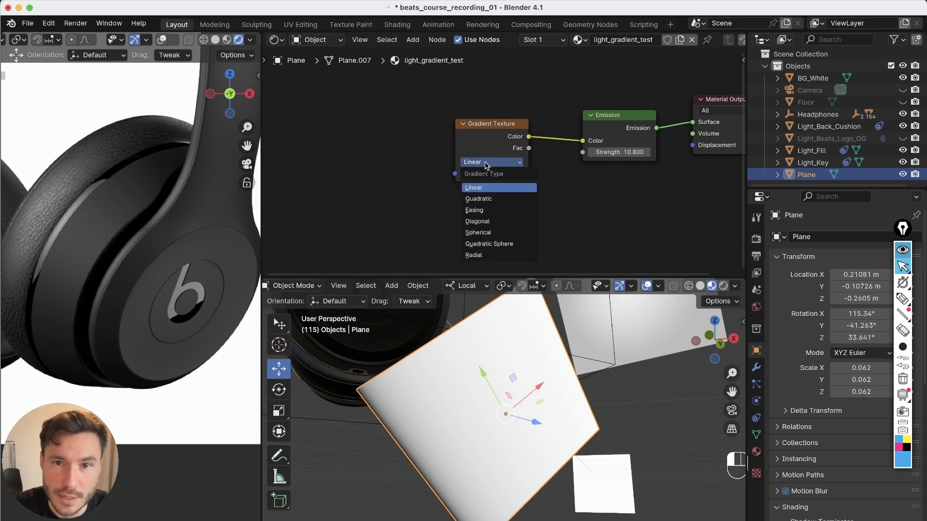
pyautogui.click(476, 205)
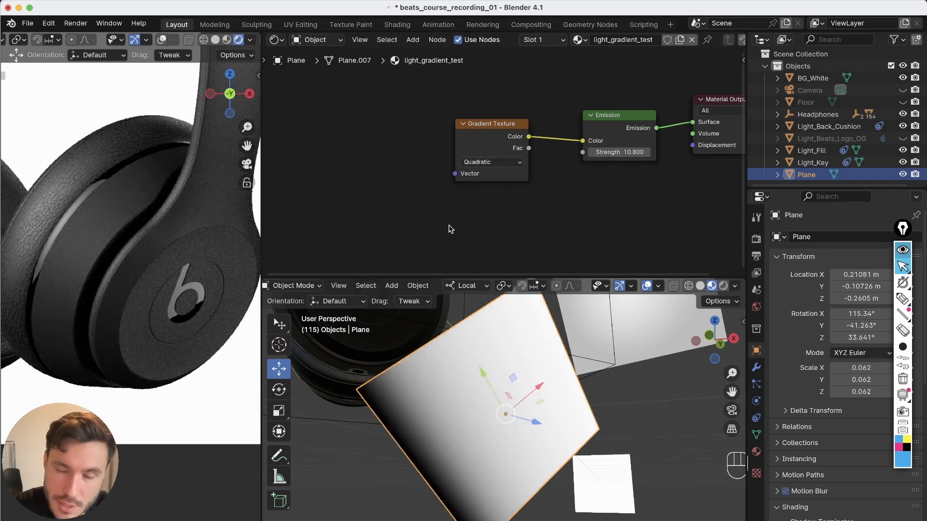
pyautogui.click(477, 163)
pyautogui.click(473, 216)
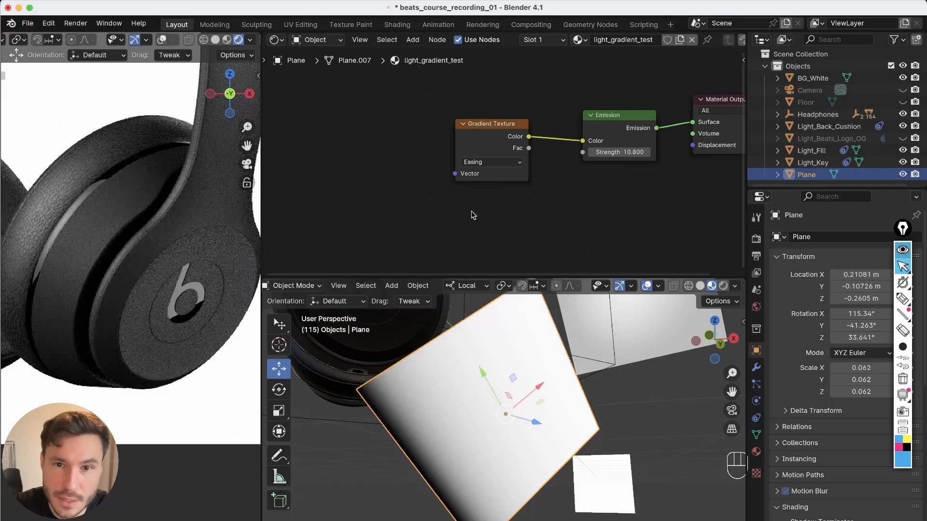
pyautogui.click(483, 161)
pyautogui.click(491, 222)
pyautogui.keyDown('alt'); pyautogui.moveTo(583, 488); pyautogui.dragTo(555, 381, button='middle'); pyautogui.keyUp('alt')
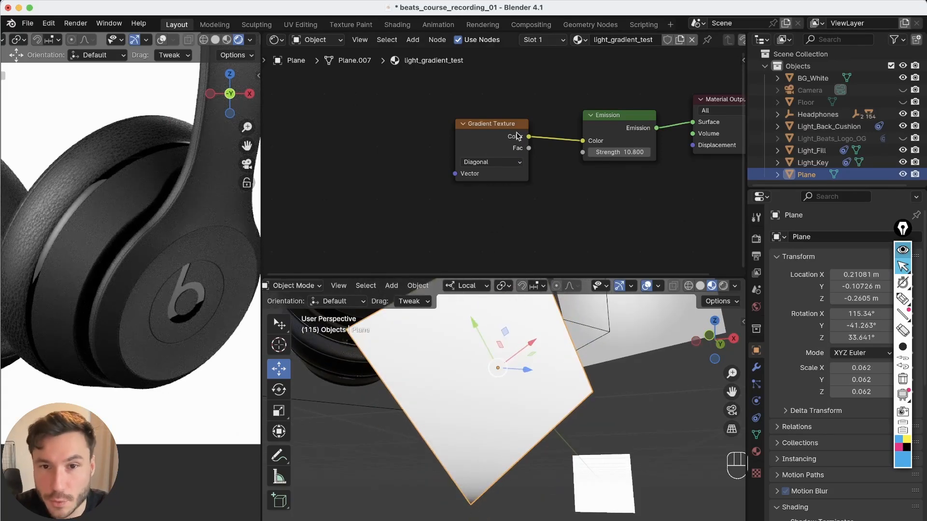
pyautogui.click(489, 163)
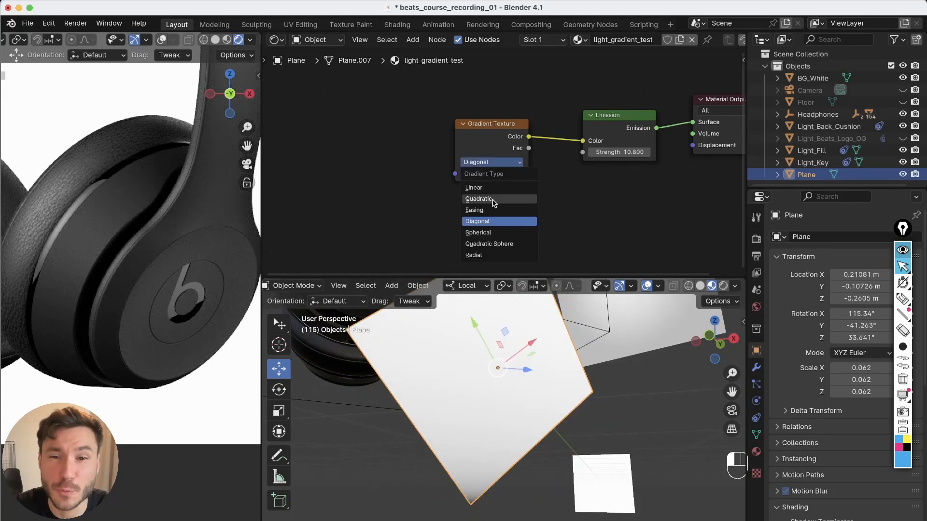
pyautogui.click(489, 244)
# Add Texture Coordinate and Mapping nodes to the Gradient Texture with Node Wrangler
pyautogui.moveTo(502, 401)
pyautogui.keyDown('alt'); pyautogui.mouseDown(button='middle')
pyautogui.moveTo(484, 446)
pyautogui.moveTo(490, 393)
pyautogui.mouseUp(button='middle'); pyautogui.keyUp('alt')
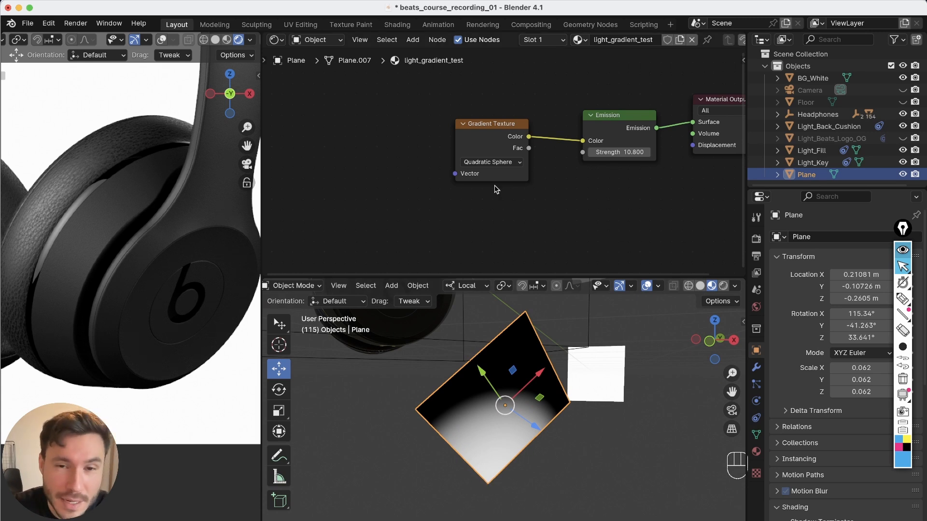
pyautogui.keyDown('alt'); pyautogui.moveTo(457, 163); pyautogui.dragTo(507, 182, button='middle'); pyautogui.keyUp('alt')
pyautogui.keyDown('alt'); pyautogui.moveTo(507, 182); pyautogui.dragTo(498, 356, button='right'); pyautogui.keyUp('alt')
pyautogui.keyDown('alt'); pyautogui.moveTo(476, 211); pyautogui.dragTo(454, 209, button='middle'); pyautogui.keyUp('alt')
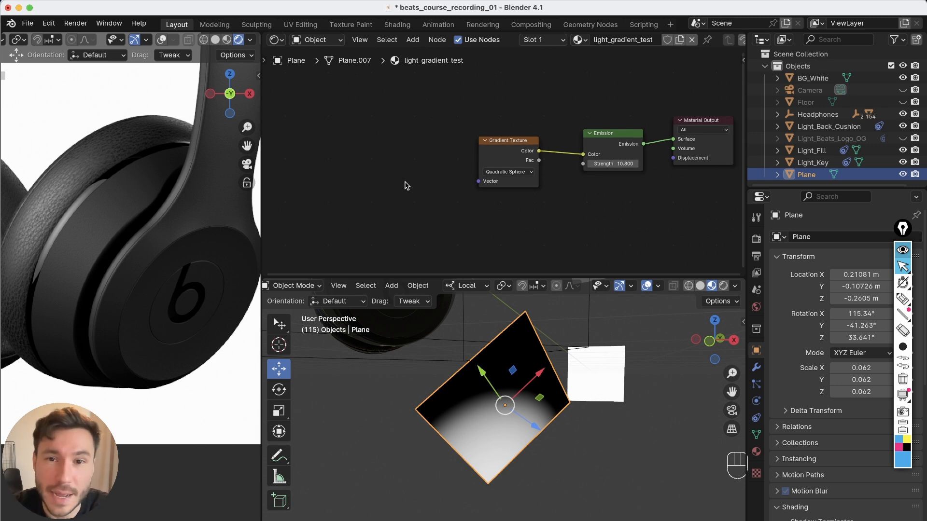
pyautogui.click(511, 145)
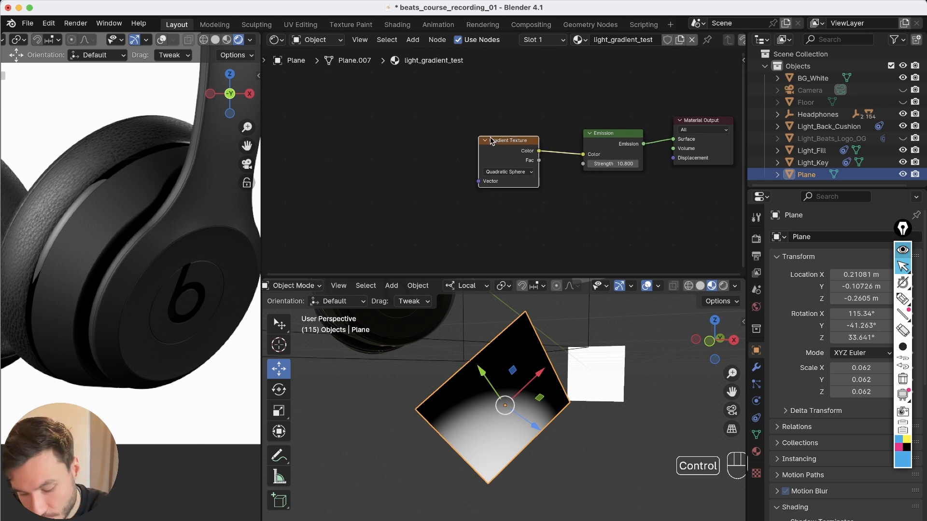
pyautogui.hotkey('ctrl', 't')
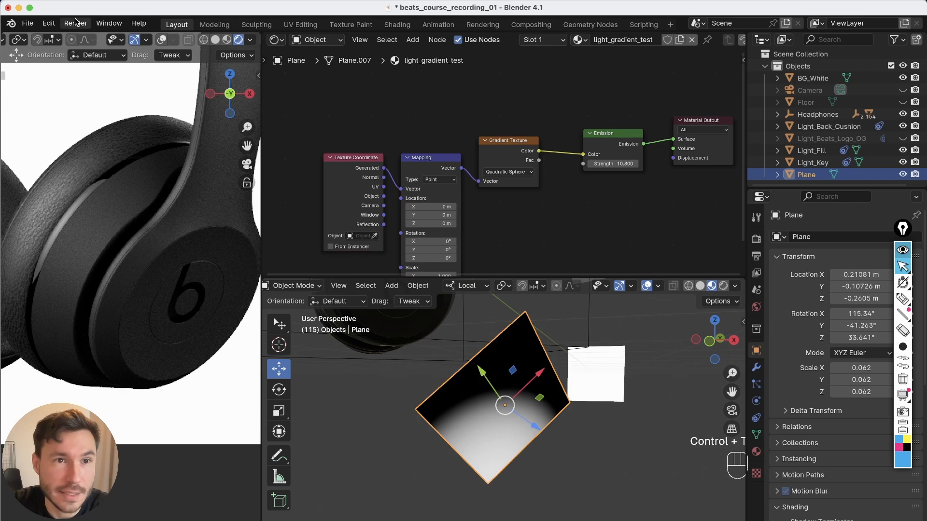
# Open Preferences and search the add-ons for node
pyautogui.click(48, 23)
pyautogui.click(47, 23)
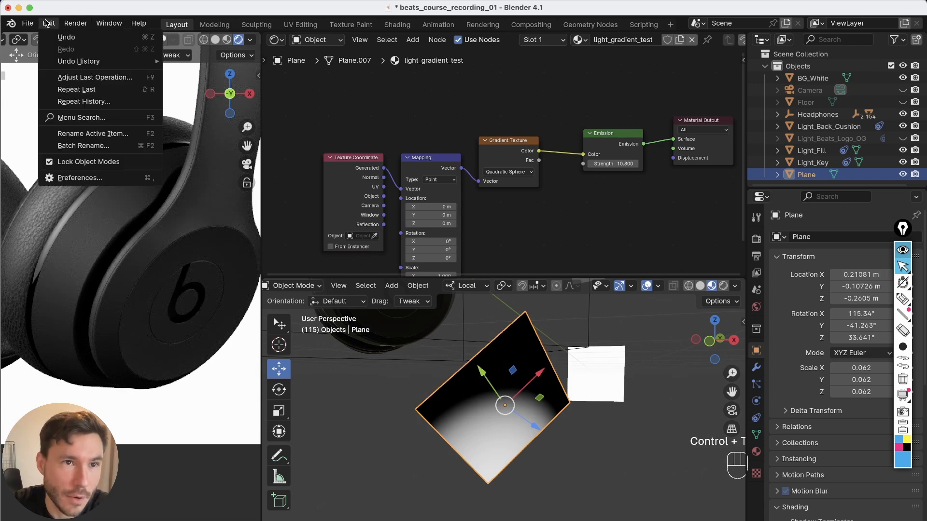
pyautogui.click(83, 177)
pyautogui.click(349, 45)
pyautogui.write('node')
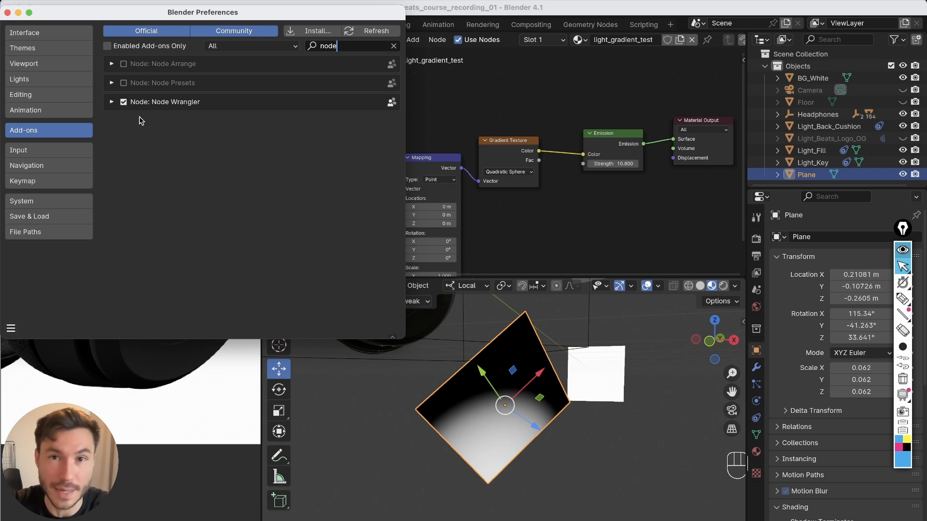
# Close Preferences and connect the Texture Coordinate's Object output to the Mapping node's Vector input
pyautogui.moveTo(243, 13); pyautogui.dragTo(276, 47)
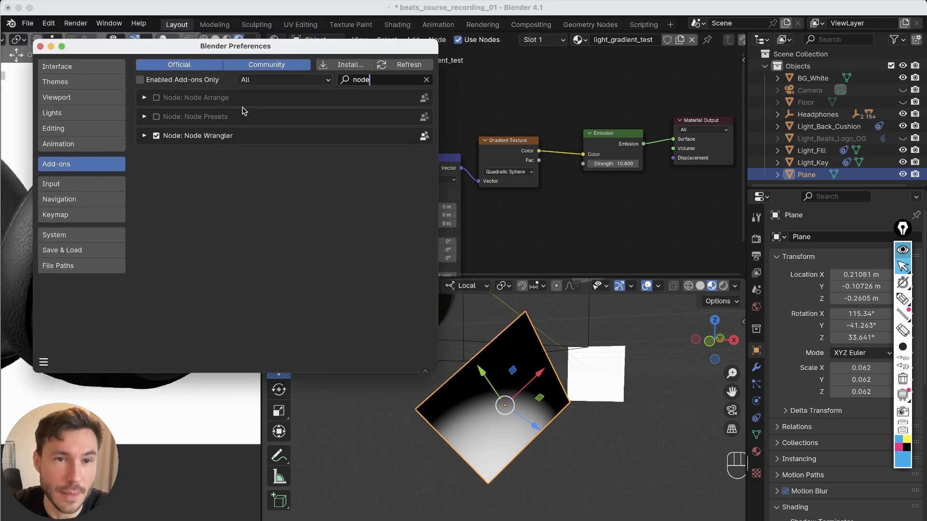
pyautogui.click(476, 152)
pyautogui.click(499, 139)
pyautogui.keyDown('alt'); pyautogui.moveTo(442, 172); pyautogui.dragTo(467, 150); pyautogui.keyUp('alt')
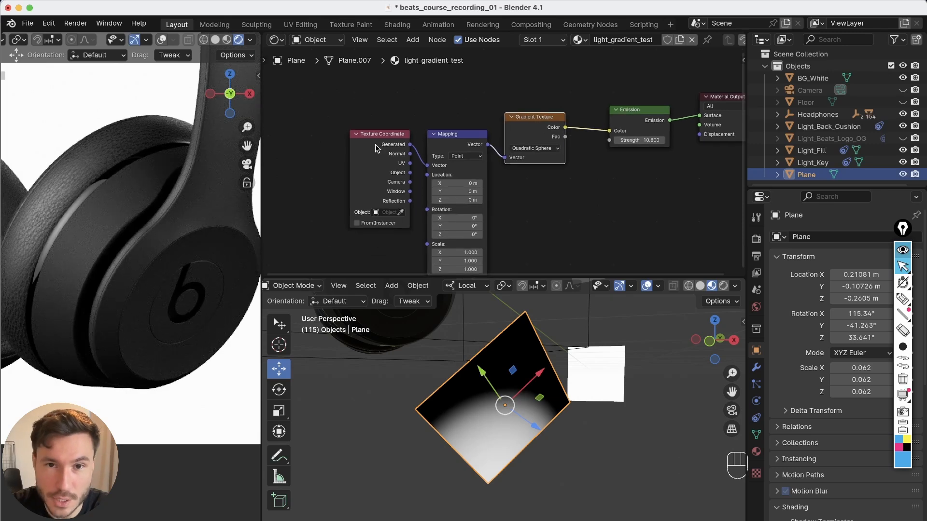
pyautogui.keyDown('alt'); pyautogui.moveTo(376, 144); pyautogui.dragTo(381, 114); pyautogui.keyUp('alt')
pyautogui.moveTo(339, 88); pyautogui.dragTo(456, 257)
pyautogui.moveTo(464, 116); pyautogui.dragTo(448, 124)
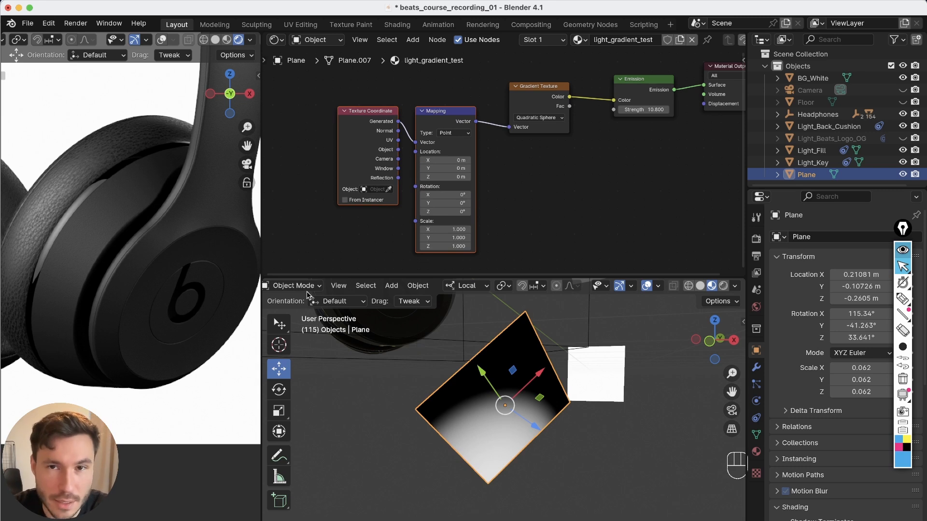
pyautogui.click(513, 187)
pyautogui.scroll(3, 416, 120)
pyautogui.moveTo(399, 156); pyautogui.dragTo(427, 145)
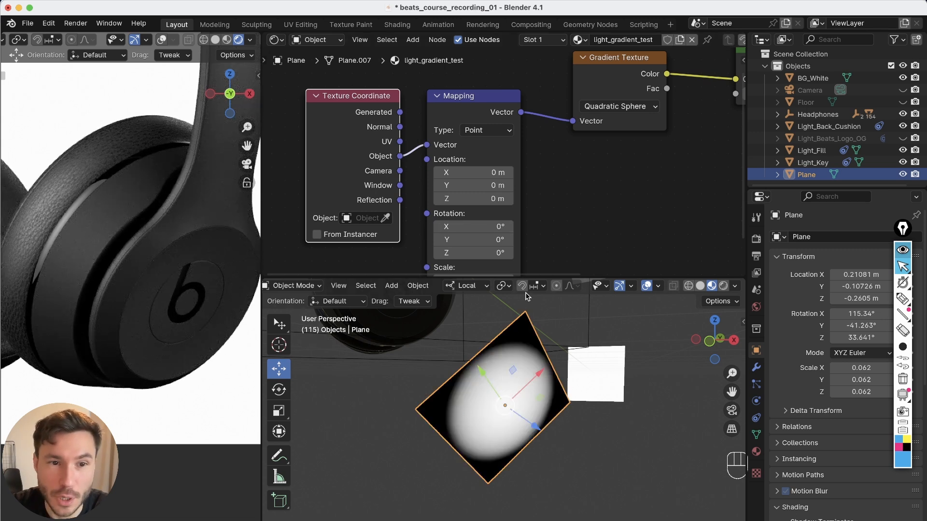
# Make room and insert a Color Ramp node between the Gradient Texture and the Emission node
pyautogui.press('Home')
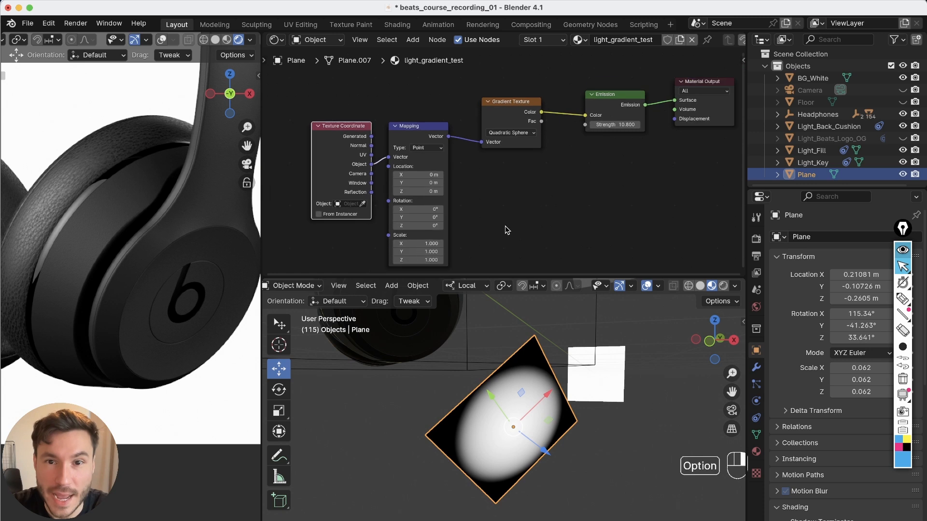
pyautogui.moveTo(326, 111); pyautogui.dragTo(504, 252)
pyautogui.press('g')
pyautogui.click(471, 157)
pyautogui.moveTo(471, 157); pyautogui.dragTo(475, 158, button='middle')
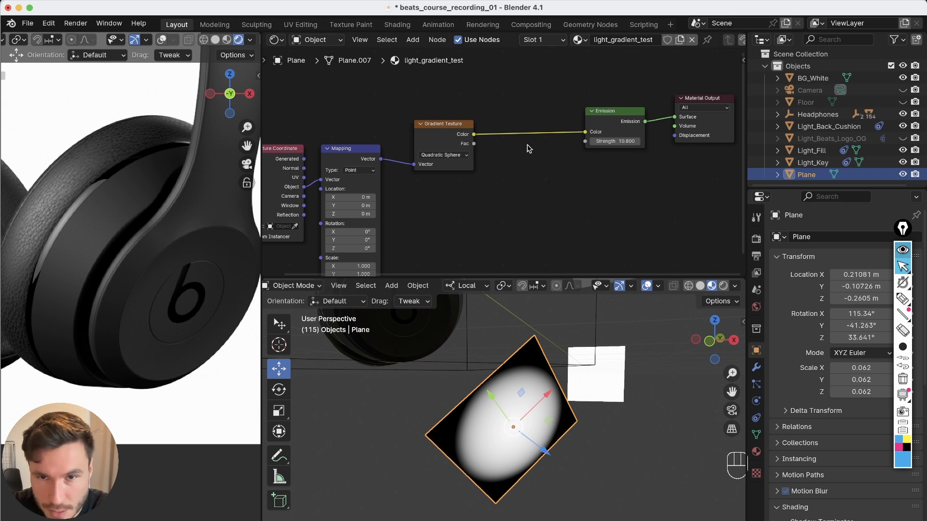
pyautogui.hotkey('shift', 'a')
pyautogui.write('lor')
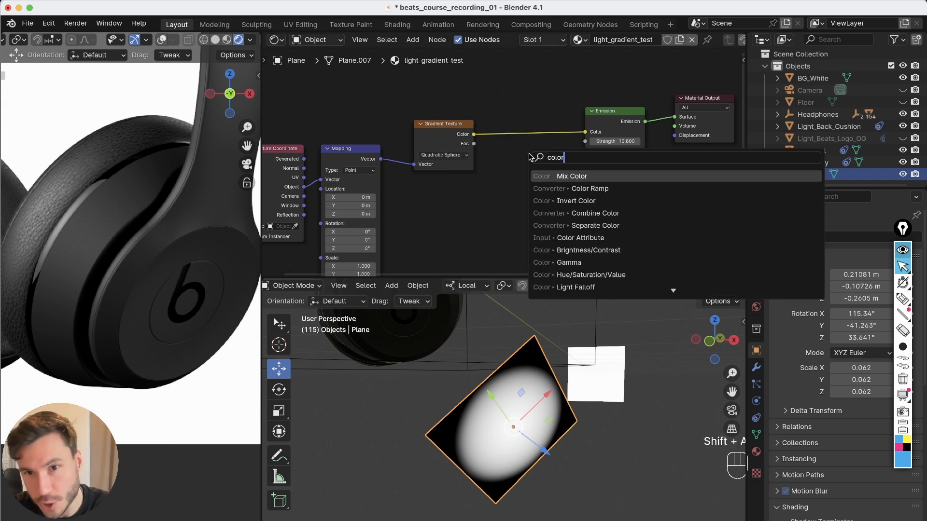
pyautogui.click(600, 190)
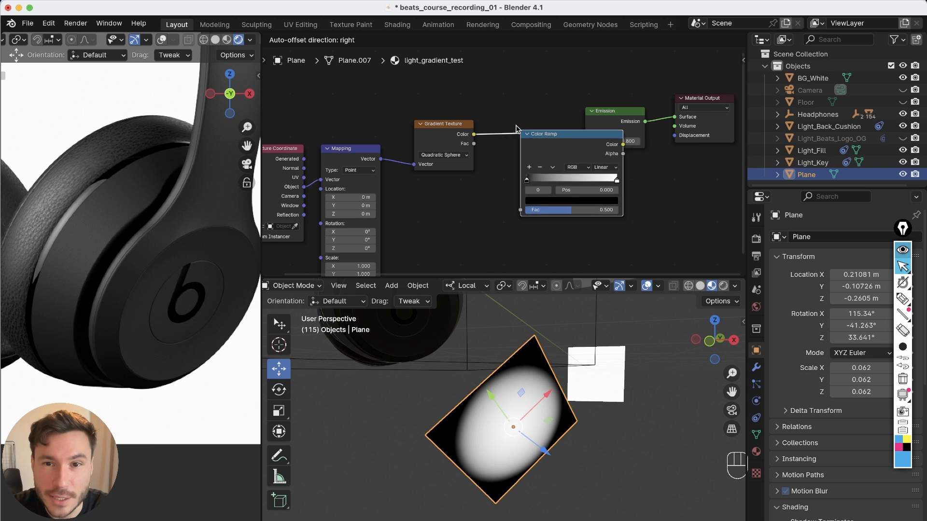
# Rotate the gradient plane in the viewport to re-aim its glow at the earcup logo
pyautogui.click(497, 223)
pyautogui.scroll(2, 488, 227)
pyautogui.moveTo(447, 150); pyautogui.dragTo(398, 270)
pyautogui.moveTo(581, 150)
pyautogui.mouseDown()
pyautogui.moveTo(509, 148)
pyautogui.moveTo(581, 147)
pyautogui.mouseUp()
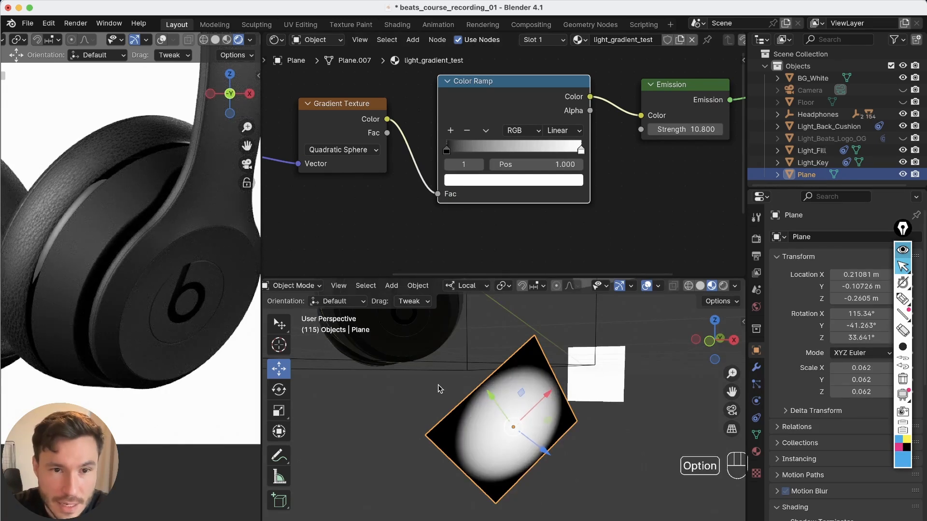
pyautogui.keyDown('alt'); pyautogui.moveTo(534, 431); pyautogui.dragTo(426, 407); pyautogui.keyUp('alt')
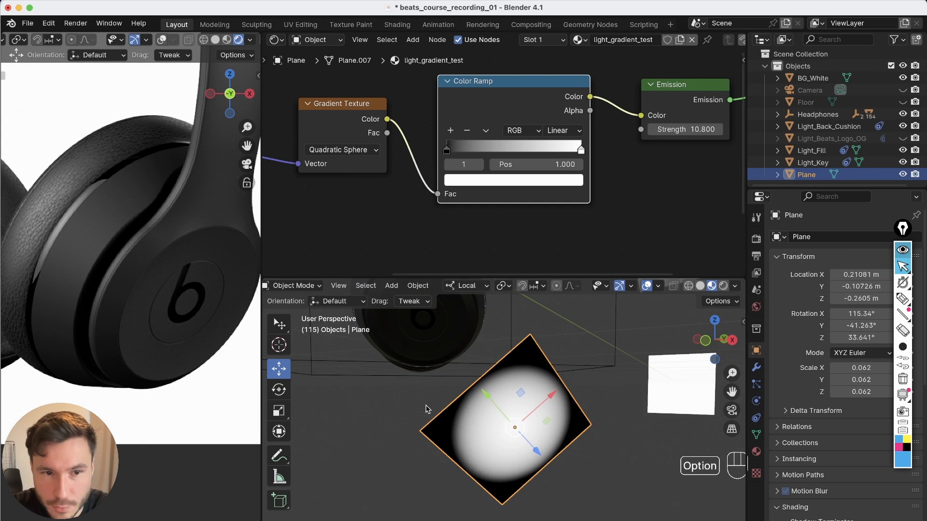
pyautogui.keyDown('alt'); pyautogui.moveTo(526, 442); pyautogui.dragTo(541, 452); pyautogui.keyUp('alt')
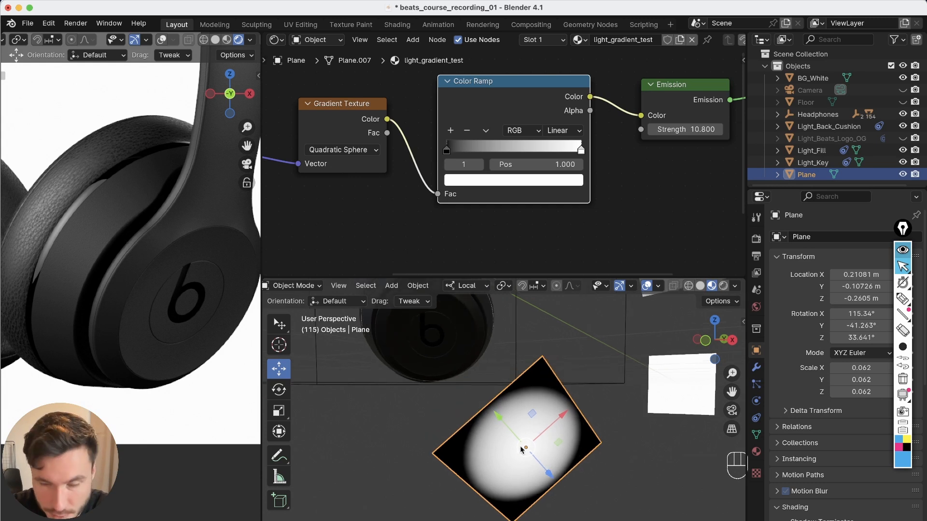
pyautogui.press('r')
pyautogui.press('r')
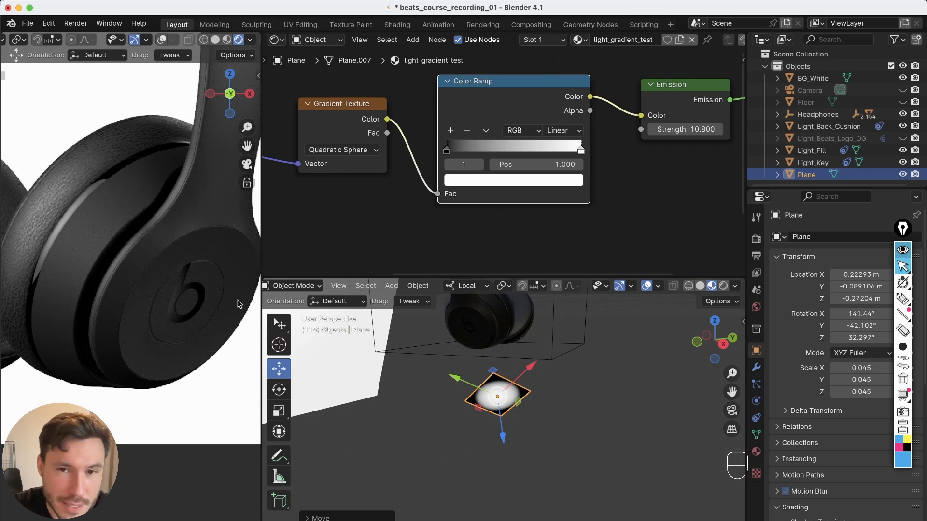
# Set the Color Ramp's black stop to a dark grey with value 0.188
pyautogui.scroll(3, 209, 295)
pyautogui.click(447, 149)
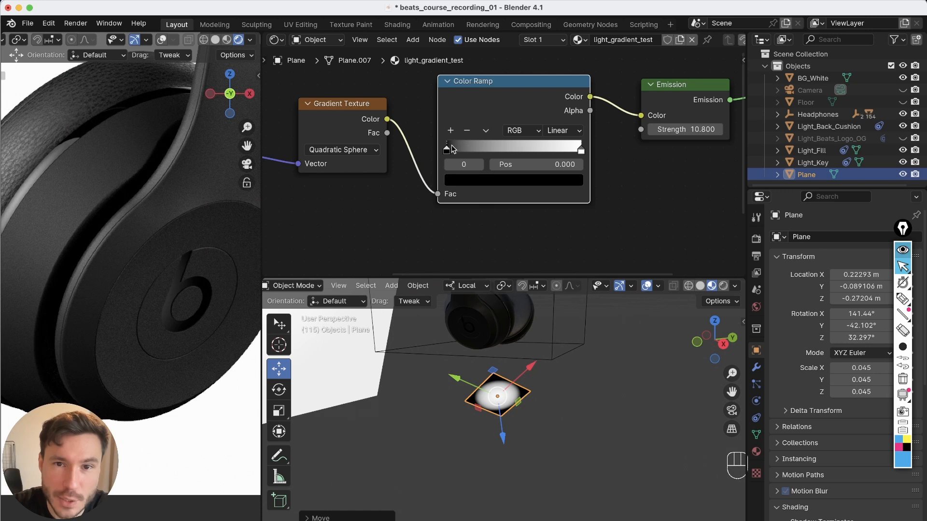
pyautogui.click(473, 181)
pyautogui.moveTo(571, 306); pyautogui.dragTo(572, 250)
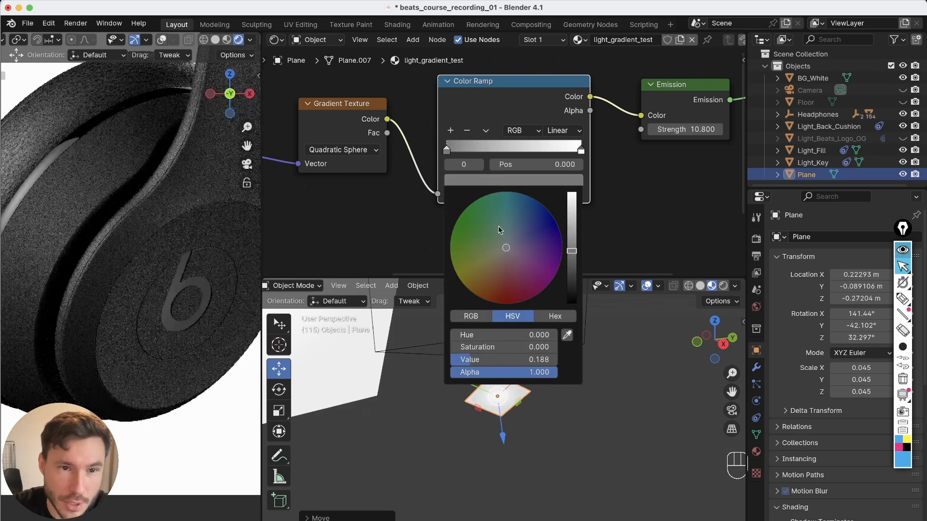
# Scale the gradient plane down to about 0.049 by 0.030
pyautogui.keyDown('alt'); pyautogui.moveTo(513, 392); pyautogui.dragTo(533, 355); pyautogui.keyUp('alt')
pyautogui.press('s')
pyautogui.moveTo(535, 408); pyautogui.dragTo(530, 406)
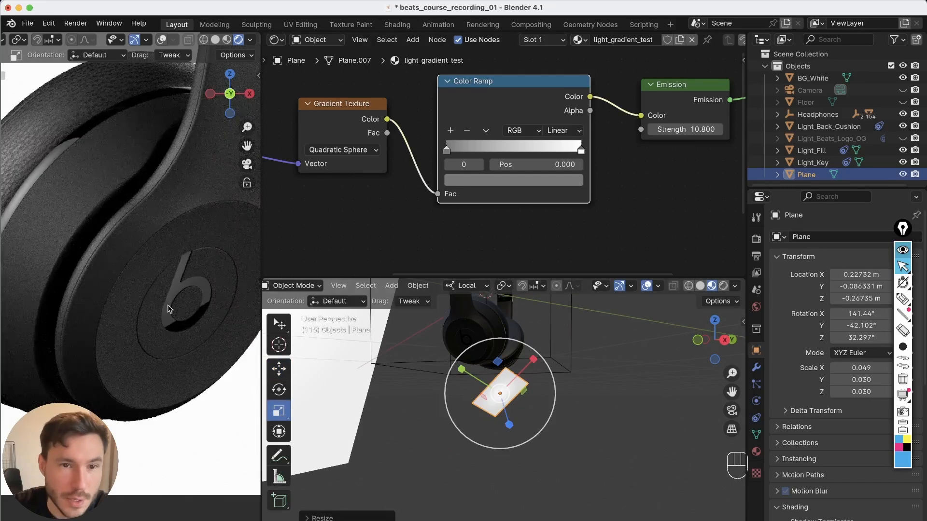
# Set the Emission strength to 34
pyautogui.keyDown('alt'); pyautogui.moveTo(618, 169); pyautogui.dragTo(570, 207); pyautogui.keyUp('alt')
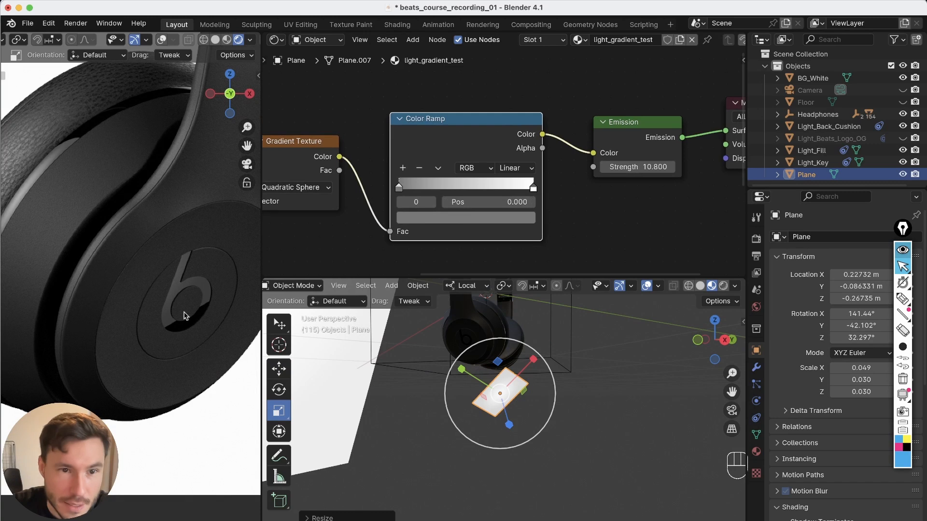
pyautogui.scroll(2, 174, 282)
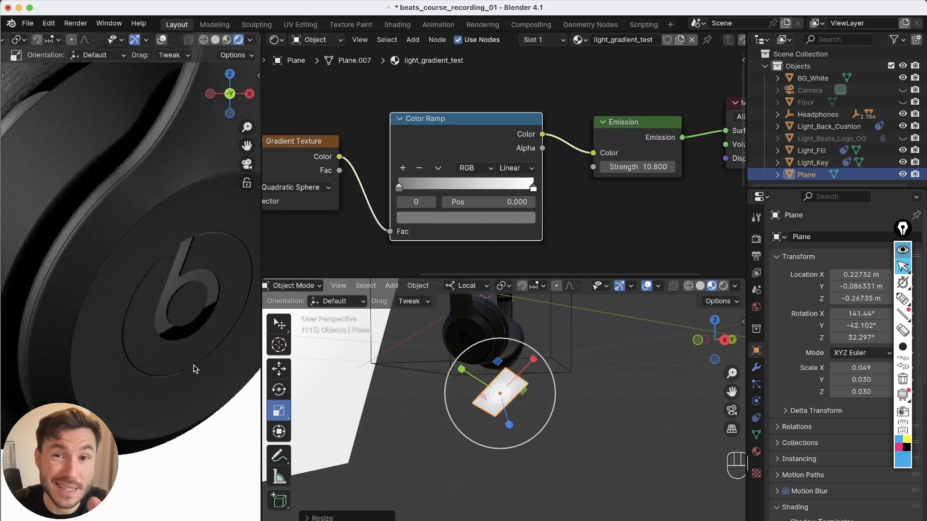
pyautogui.moveTo(608, 178)
pyautogui.keyDown('alt'); pyautogui.mouseDown()
pyautogui.moveTo(550, 190)
pyautogui.moveTo(622, 182)
pyautogui.mouseUp(); pyautogui.keyUp('alt')
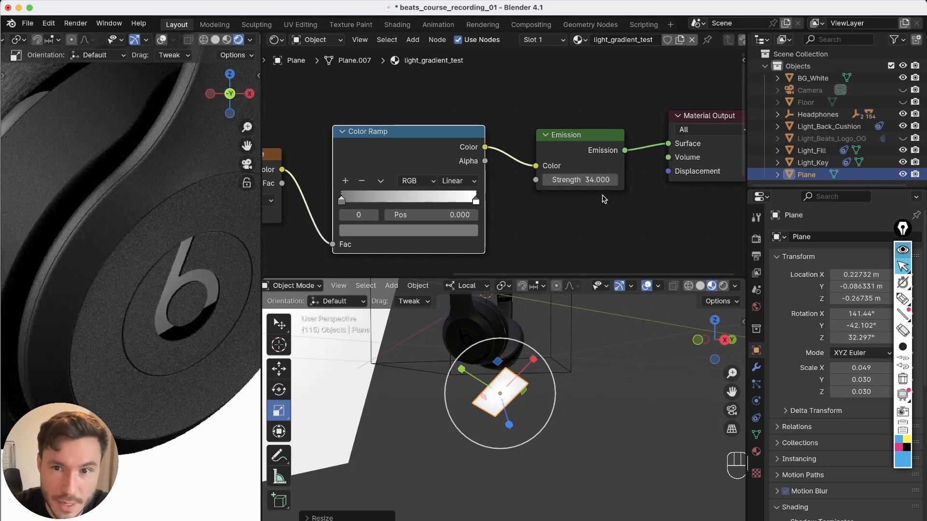
# Move the gradient plane slightly to adjust the highlight on the logo
pyautogui.hotkey('shift', 'space')
pyautogui.press('g')
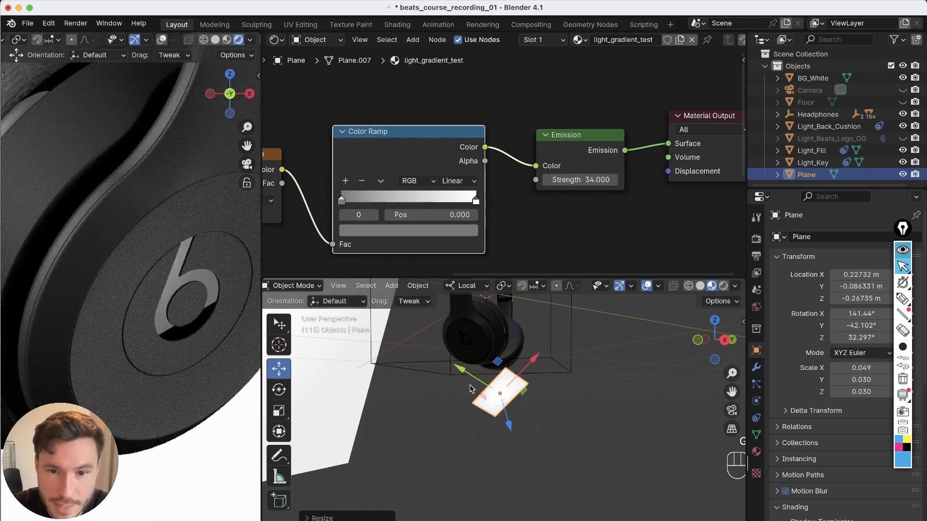
pyautogui.click(592, 358)
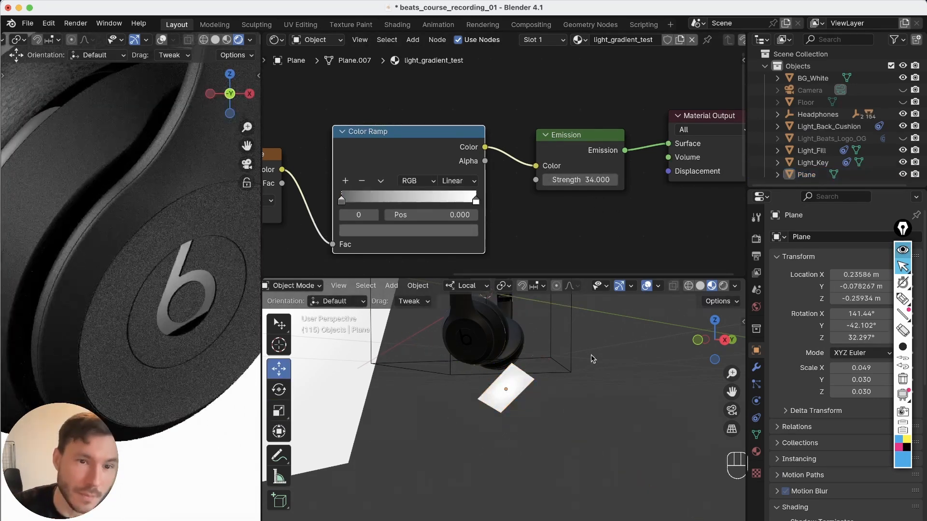
pyautogui.scroll(-5, 188, 281)
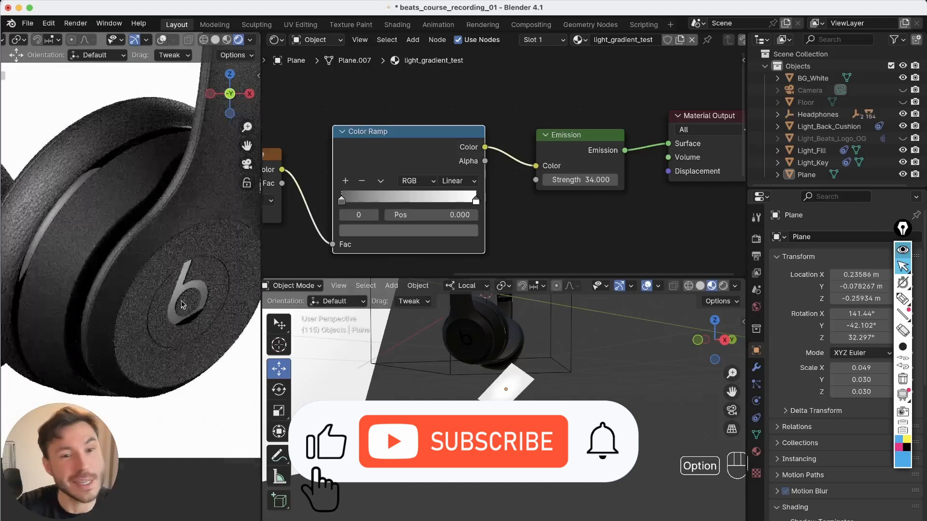
pyautogui.scroll(3, 188, 282)
pyautogui.scroll(2, 187, 280)
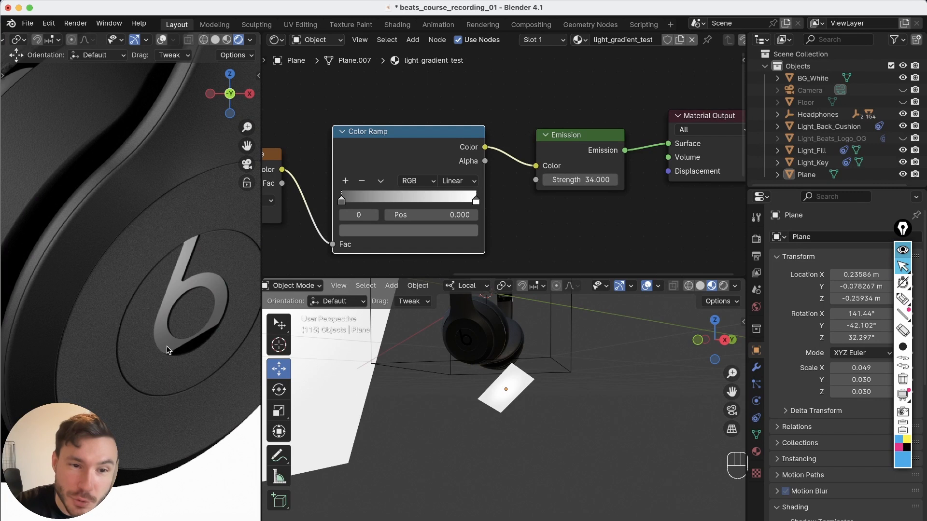
# Toggle the Color Ramp link to the Emission Color off and on to compare the logo highlight
pyautogui.moveTo(535, 166); pyautogui.dragTo(516, 190)
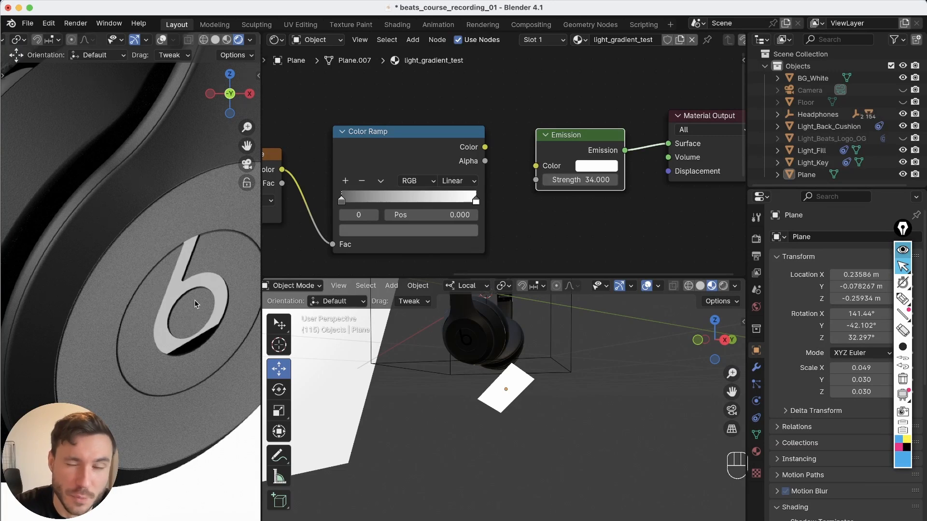
pyautogui.moveTo(485, 147); pyautogui.dragTo(535, 166)
pyautogui.scroll(-5, 363, 264)
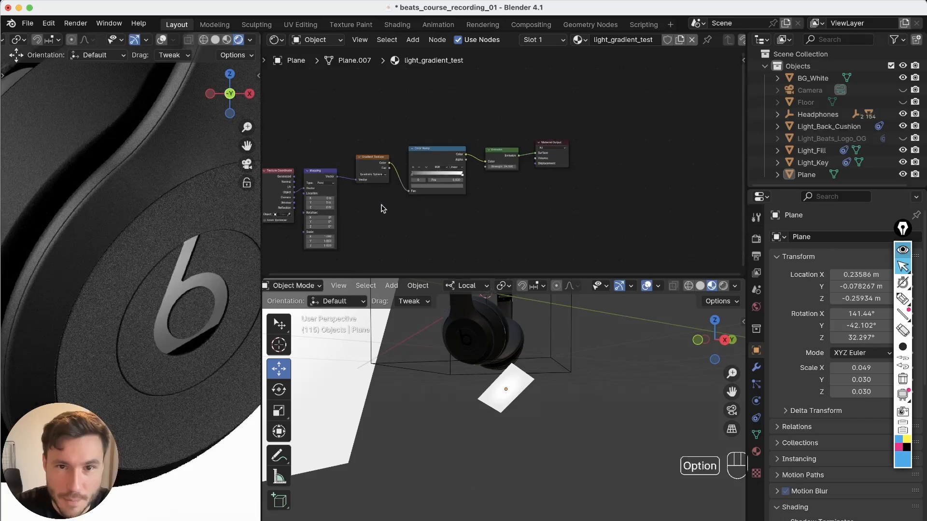
pyautogui.keyDown('alt'); pyautogui.moveTo(363, 265); pyautogui.dragTo(408, 230, button='middle'); pyautogui.keyUp('alt')
# Examine the full render against the reference headphone photo
pyautogui.moveTo(431, 359)
pyautogui.keyDown('alt'); pyautogui.mouseDown()
pyautogui.moveTo(331, 479)
pyautogui.moveTo(414, 358)
pyautogui.moveTo(438, 361)
pyautogui.mouseUp(); pyautogui.keyUp('alt')
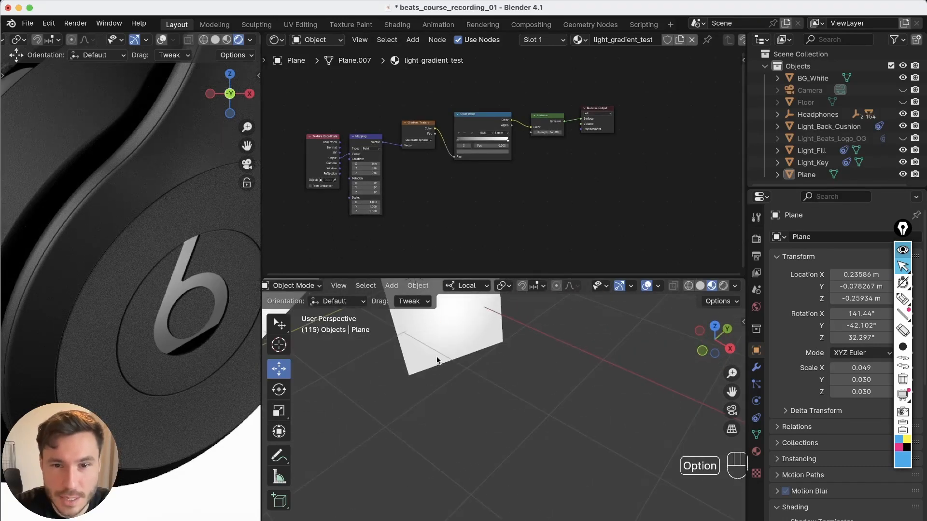
pyautogui.keyDown('alt'); pyautogui.moveTo(438, 362); pyautogui.dragTo(523, 458, button='middle'); pyautogui.keyUp('alt')
pyautogui.keyDown('alt'); pyautogui.moveTo(222, 338); pyautogui.dragTo(176, 343, button='right'); pyautogui.keyUp('alt')
pyautogui.keyDown('alt'); pyautogui.moveTo(176, 343); pyautogui.dragTo(204, 366, button='middle'); pyautogui.keyUp('alt')
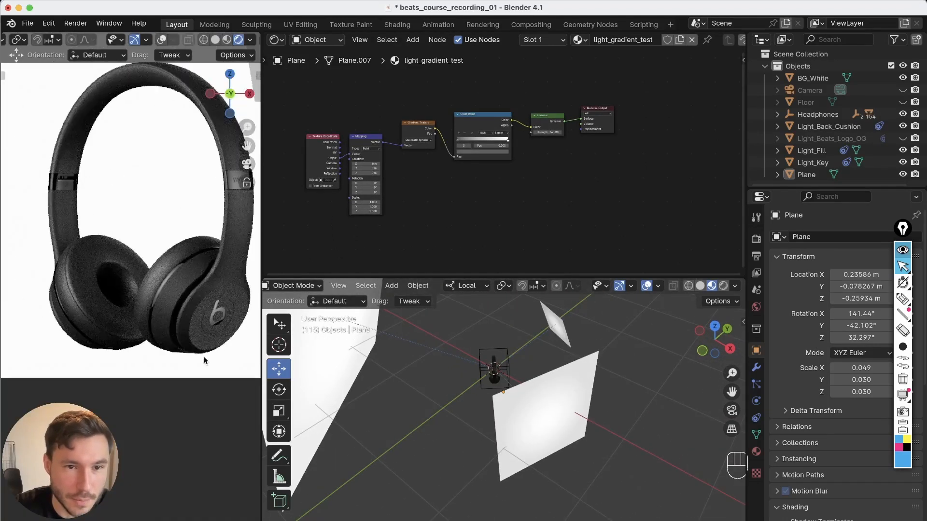
pyautogui.keyDown('alt'); pyautogui.moveTo(193, 317); pyautogui.dragTo(182, 384, button='middle'); pyautogui.keyUp('alt')
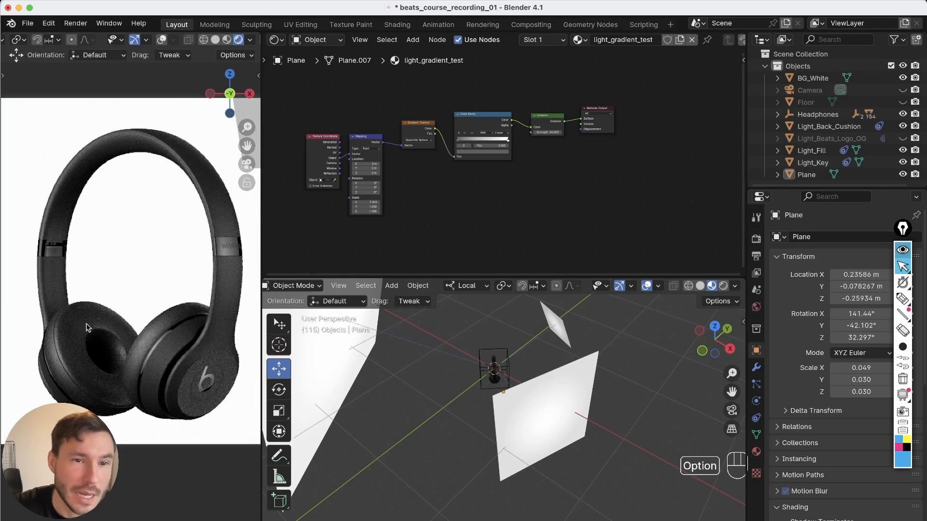
pyautogui.keyDown('alt'); pyautogui.moveTo(86, 331); pyautogui.dragTo(118, 321, button='right'); pyautogui.keyUp('alt')
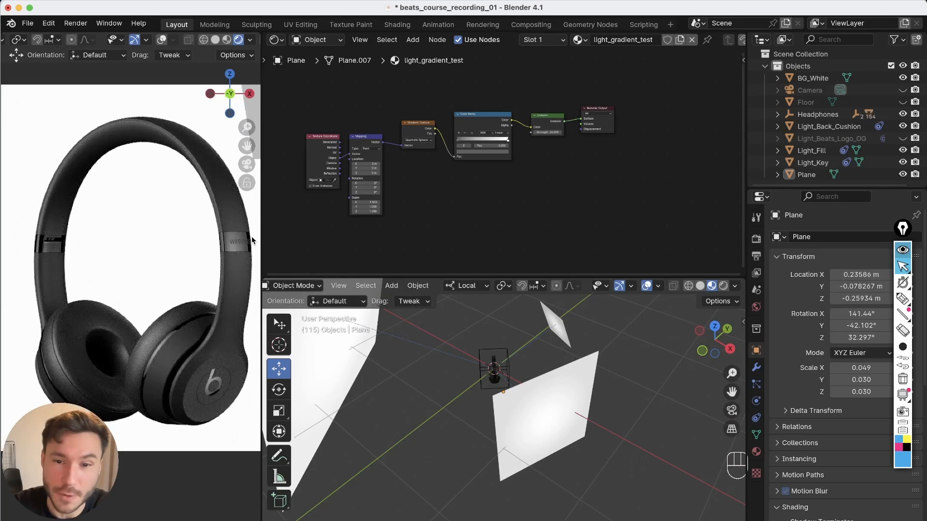
# Inspect the Light_Key plane in the viewport and the 'wireless' band in the rendered preview
pyautogui.keyDown('alt'); pyautogui.moveTo(503, 401); pyautogui.dragTo(463, 396, button='middle'); pyautogui.keyUp('alt')
pyautogui.click(431, 346)
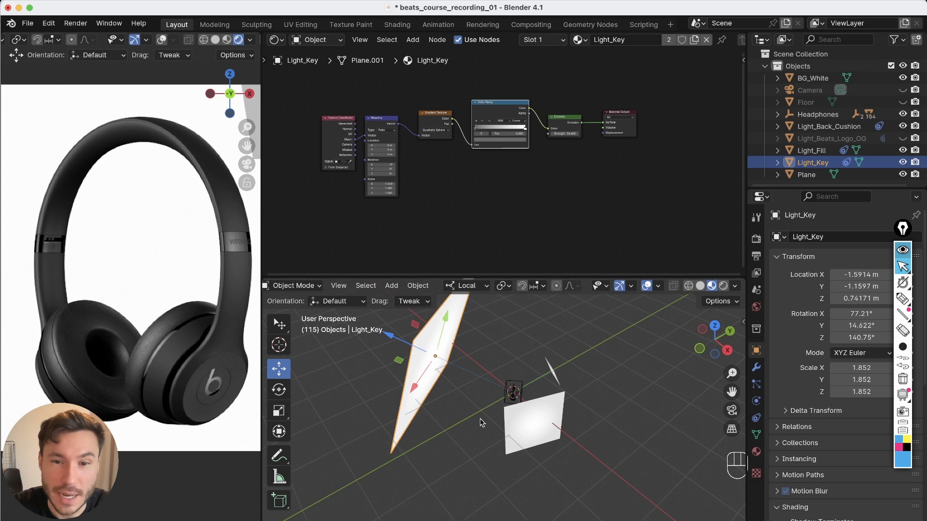
pyautogui.keyDown('shift'); pyautogui.moveTo(480, 419); pyautogui.dragTo(449, 412, button='middle'); pyautogui.keyUp('shift')
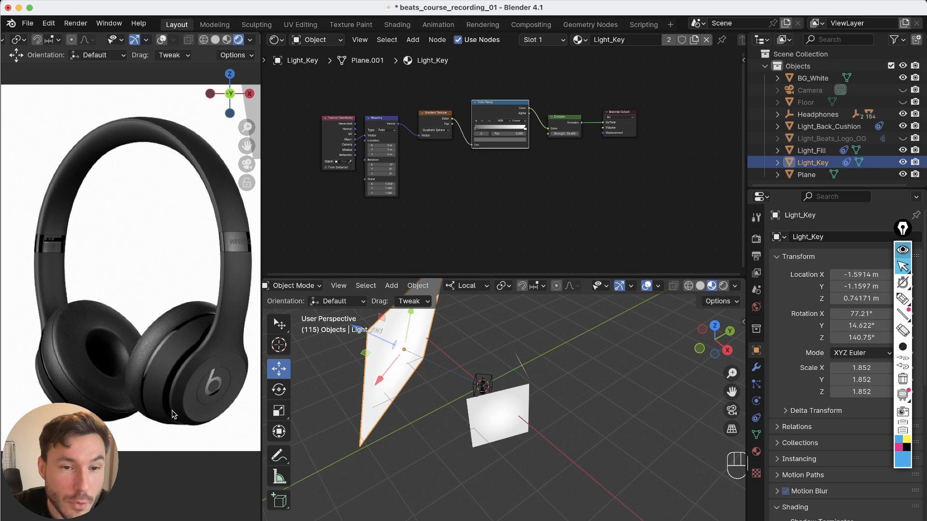
pyautogui.keyDown('alt'); pyautogui.moveTo(471, 401); pyautogui.dragTo(510, 341, button='right'); pyautogui.keyUp('alt')
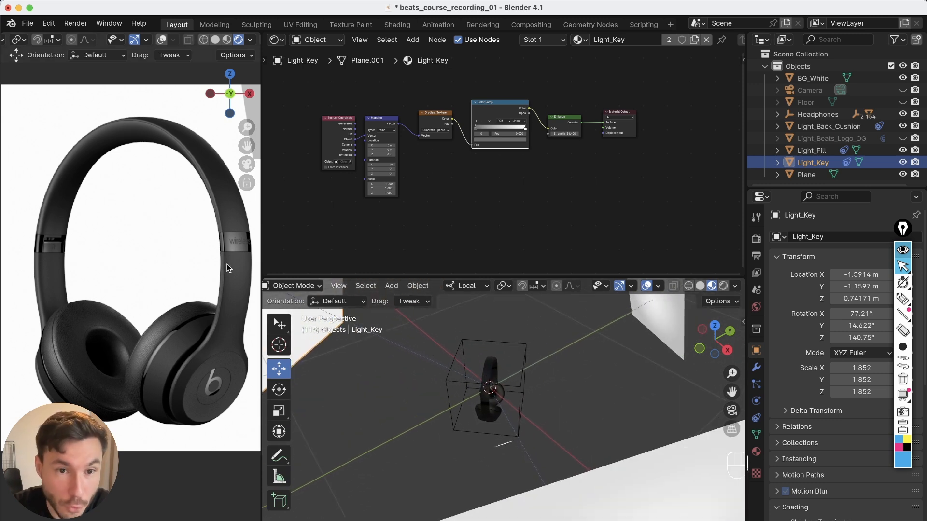
pyautogui.scroll(10, 229, 268)
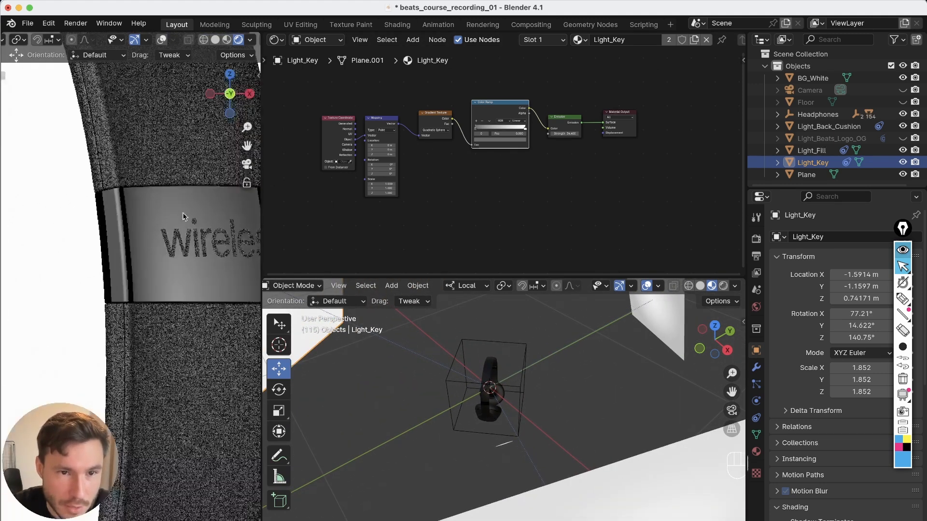
pyautogui.scroll(-3, 184, 215)
pyautogui.keyDown('alt'); pyautogui.moveTo(562, 392); pyautogui.dragTo(470, 516, button='right'); pyautogui.keyUp('alt')
# Select Light_Fill and toggle its Color Ramp link to the Emission Color off and on to compare the band highlight
pyautogui.click(581, 428)
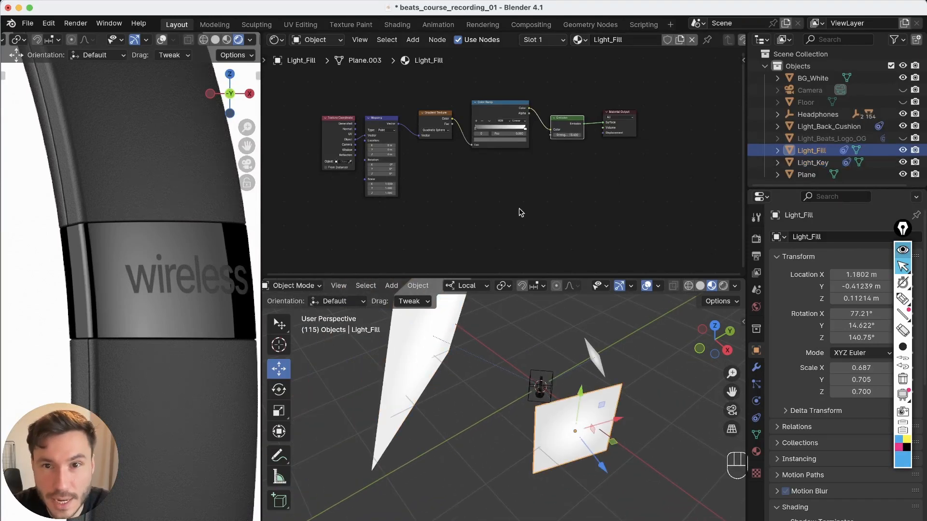
pyautogui.keyDown('alt'); pyautogui.moveTo(528, 127); pyautogui.dragTo(506, 149, button='middle'); pyautogui.keyUp('alt')
pyautogui.keyDown('alt'); pyautogui.moveTo(506, 149); pyautogui.dragTo(574, 61, button='right'); pyautogui.keyUp('alt')
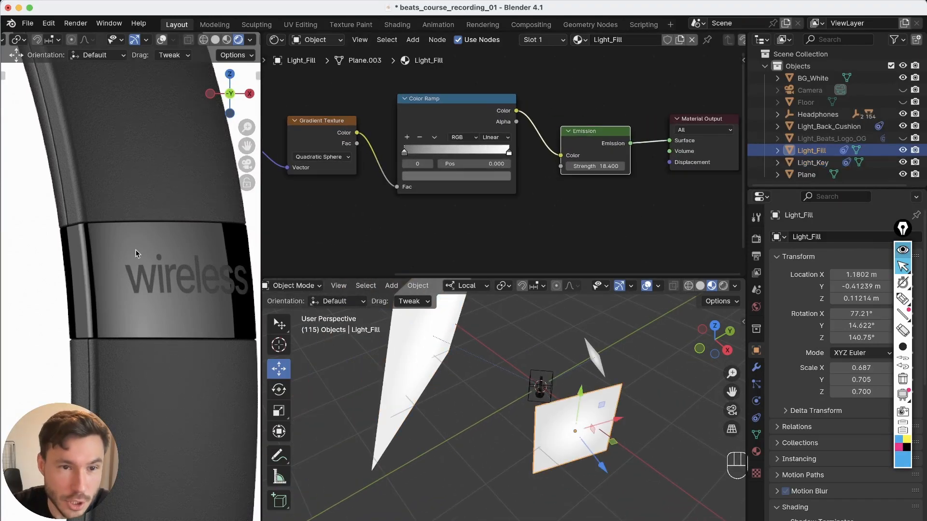
pyautogui.moveTo(550, 167); pyautogui.dragTo(548, 171)
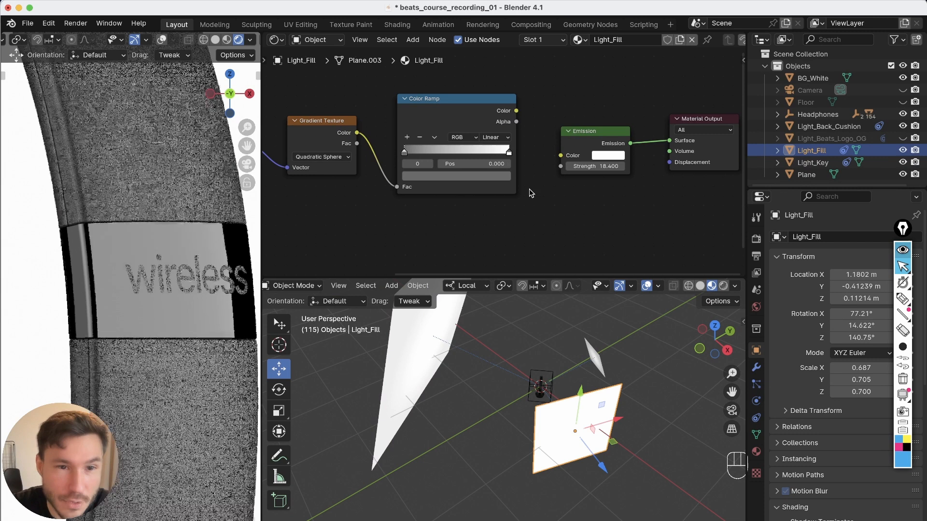
pyautogui.keyDown('alt'); pyautogui.moveTo(164, 224); pyautogui.dragTo(145, 309, button='right'); pyautogui.keyUp('alt')
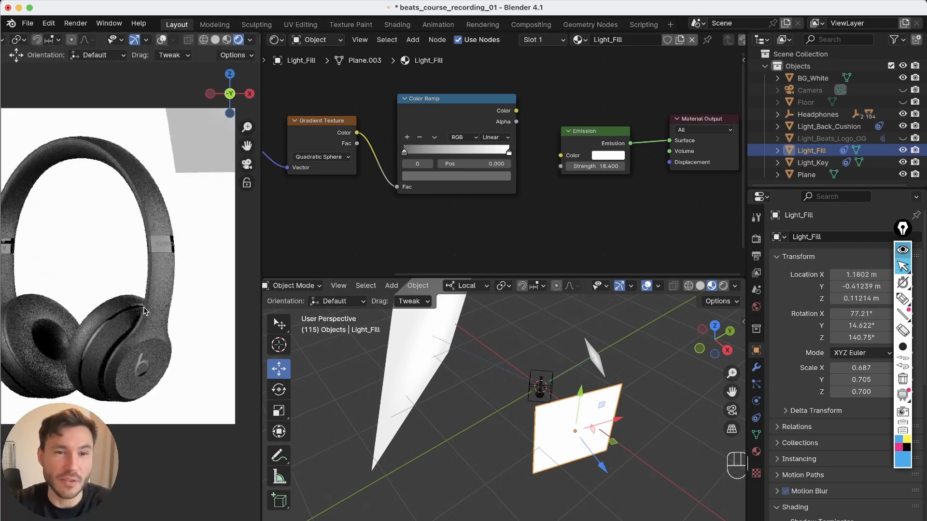
pyautogui.keyDown('alt'); pyautogui.moveTo(154, 257); pyautogui.dragTo(238, 157, button='right'); pyautogui.keyUp('alt')
pyautogui.keyDown('alt'); pyautogui.moveTo(237, 157); pyautogui.dragTo(217, 191, button='middle'); pyautogui.keyUp('alt')
pyautogui.keyDown('alt'); pyautogui.moveTo(218, 193); pyautogui.dragTo(246, 181, button='right'); pyautogui.keyUp('alt')
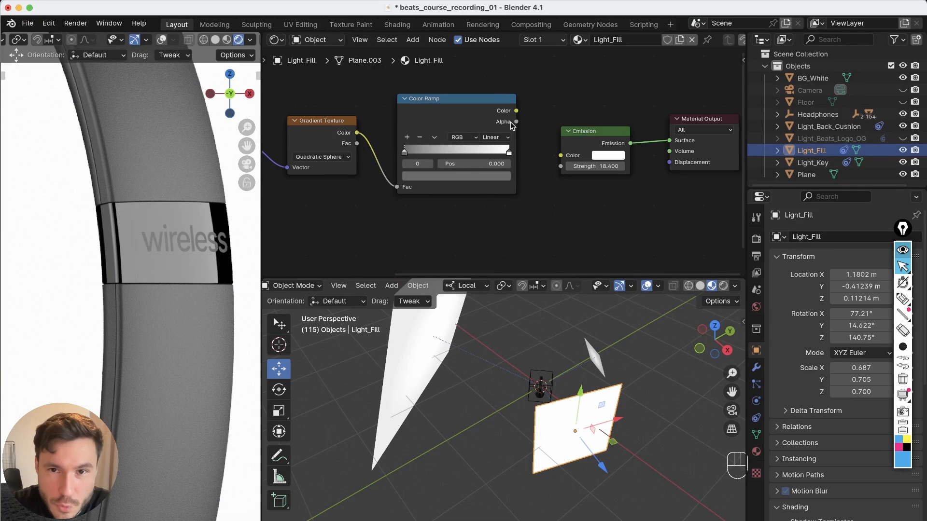
pyautogui.moveTo(565, 158); pyautogui.dragTo(562, 155)
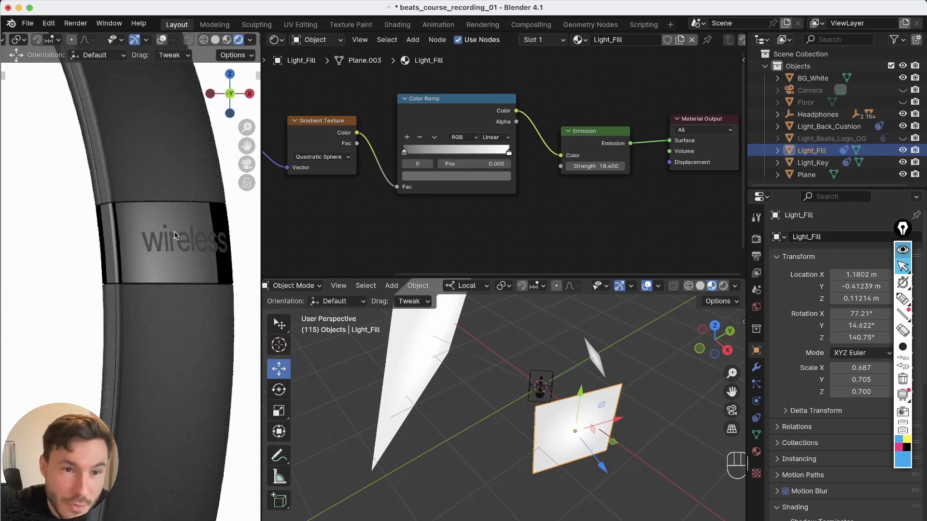
pyautogui.keyDown('alt'); pyautogui.moveTo(168, 236); pyautogui.dragTo(161, 308, button='right'); pyautogui.keyUp('alt')
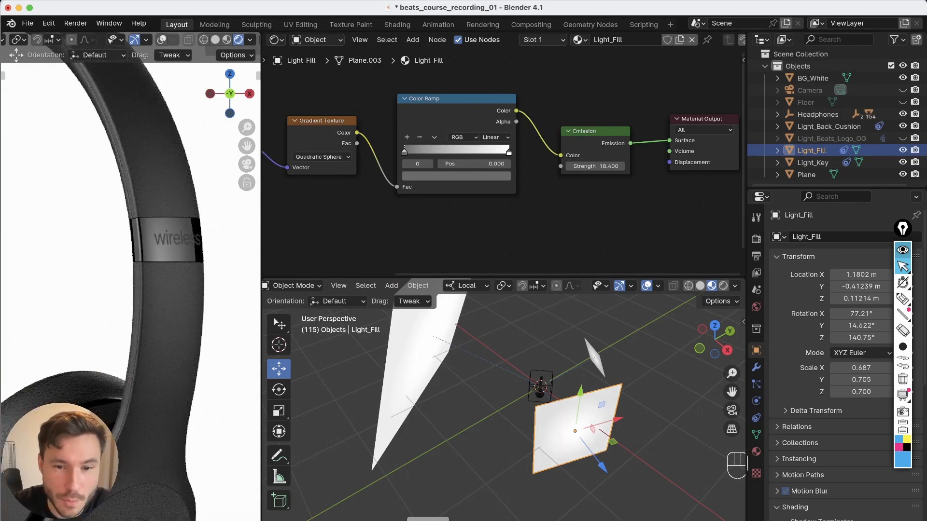
# Compare the rendered 'wireless' band against a zoomed-in view of the reference headphone photo
pyautogui.click(427, 520)
pyautogui.scroll(5, 354, 357)
pyautogui.scroll(-3, 338, 353)
pyautogui.click(165, 215)
pyautogui.keyDown('alt'); pyautogui.moveTo(165, 216); pyautogui.dragTo(156, 290, button='right'); pyautogui.keyUp('alt')
pyautogui.keyDown('alt'); pyautogui.moveTo(156, 290); pyautogui.dragTo(93, 253, button='middle'); pyautogui.keyUp('alt')
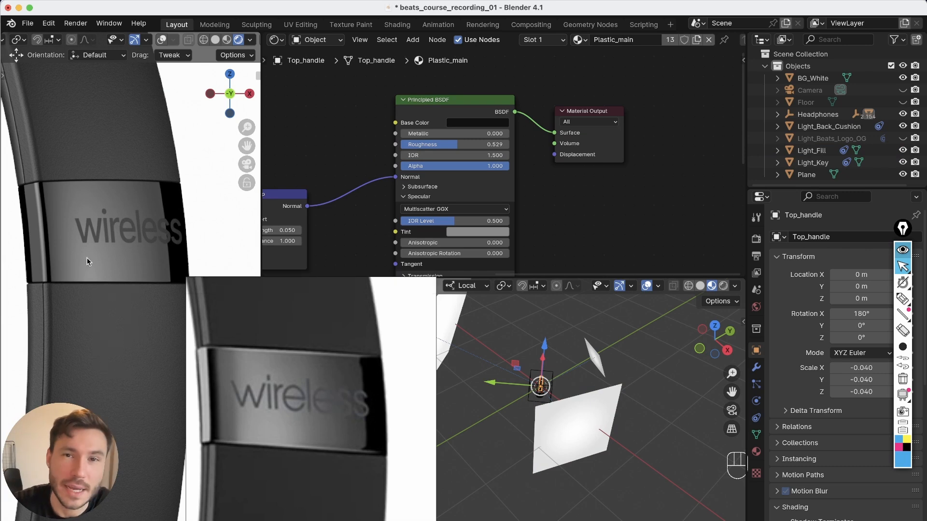
pyautogui.keyDown('alt'); pyautogui.moveTo(172, 231); pyautogui.dragTo(127, 333, button='right'); pyautogui.keyUp('alt')
pyautogui.keyDown('alt'); pyautogui.moveTo(128, 349); pyautogui.dragTo(147, 343, button='middle'); pyautogui.keyUp('alt')
pyautogui.keyDown('alt'); pyautogui.moveTo(172, 193); pyautogui.dragTo(208, 189, button='right'); pyautogui.keyUp('alt')
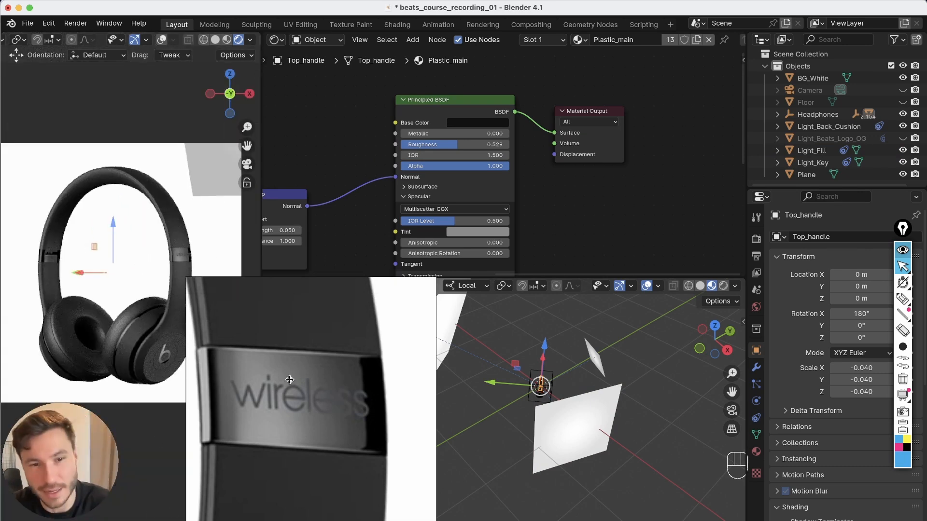
pyautogui.click(331, 381)
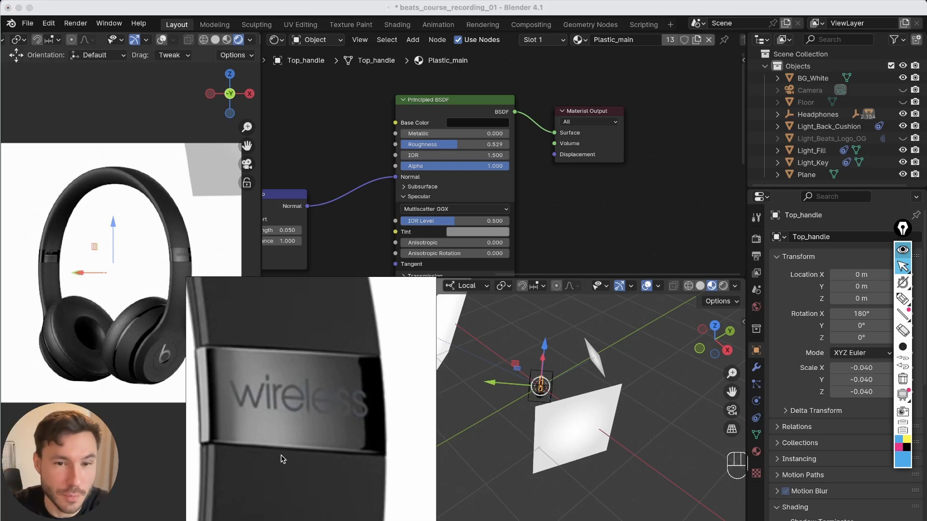